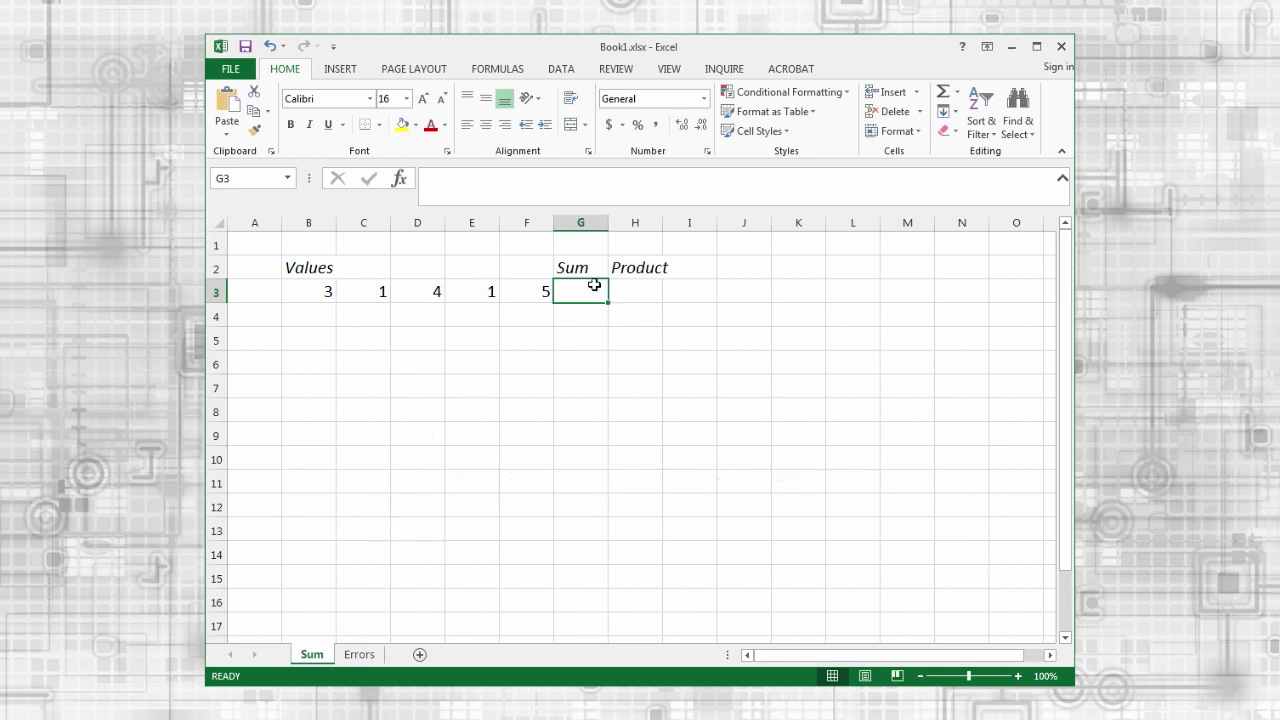
Start a SUM formula in G3 from autocomplete and drag its range across B3:F3
left_click(585, 187)
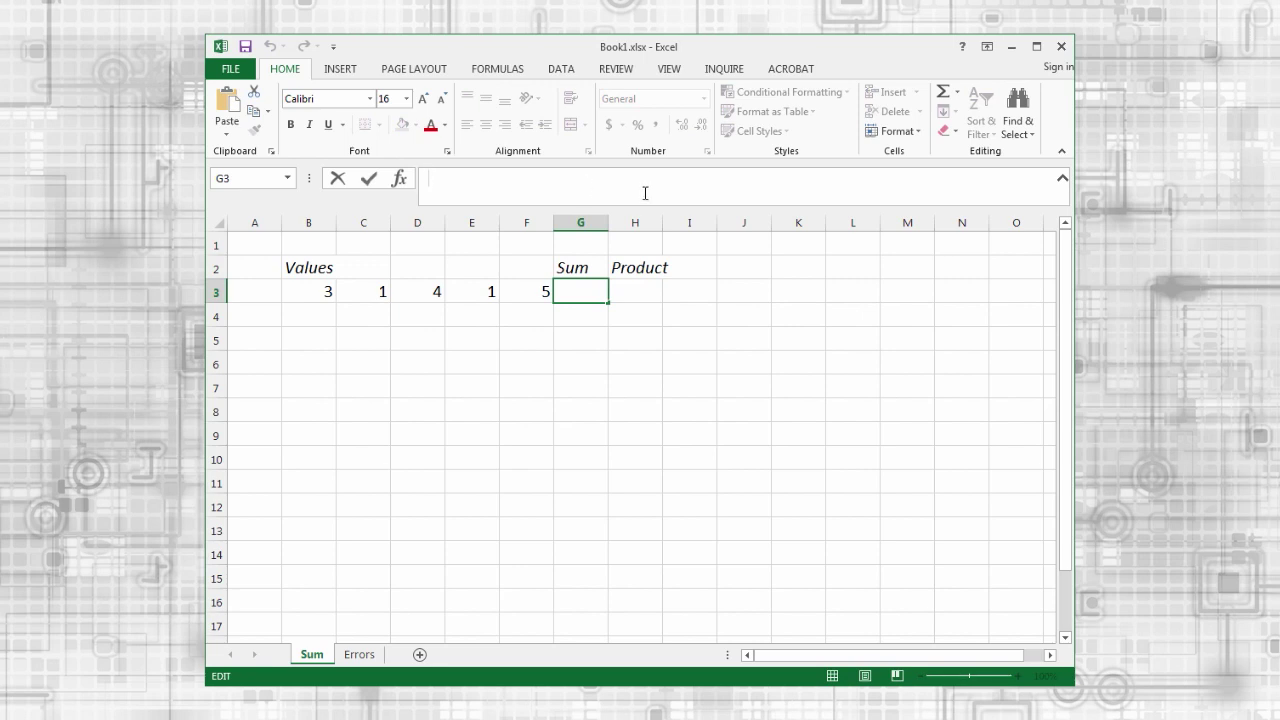
type("=")
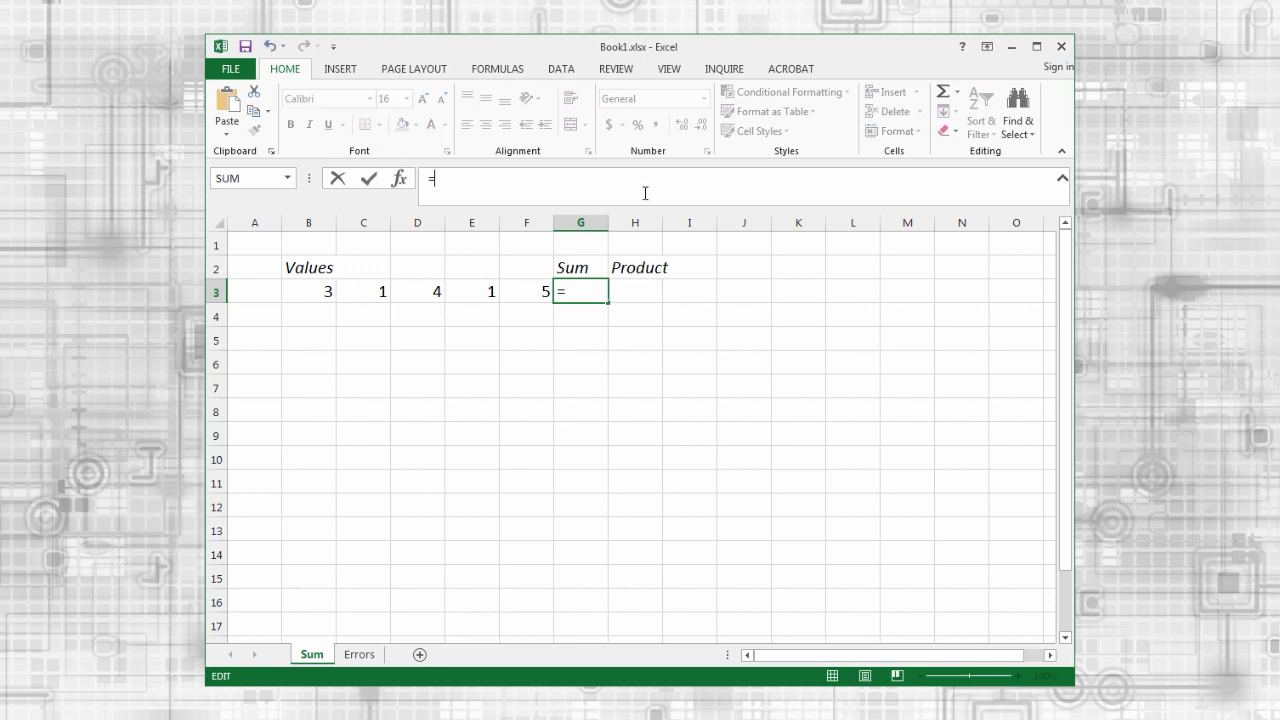
type("su")
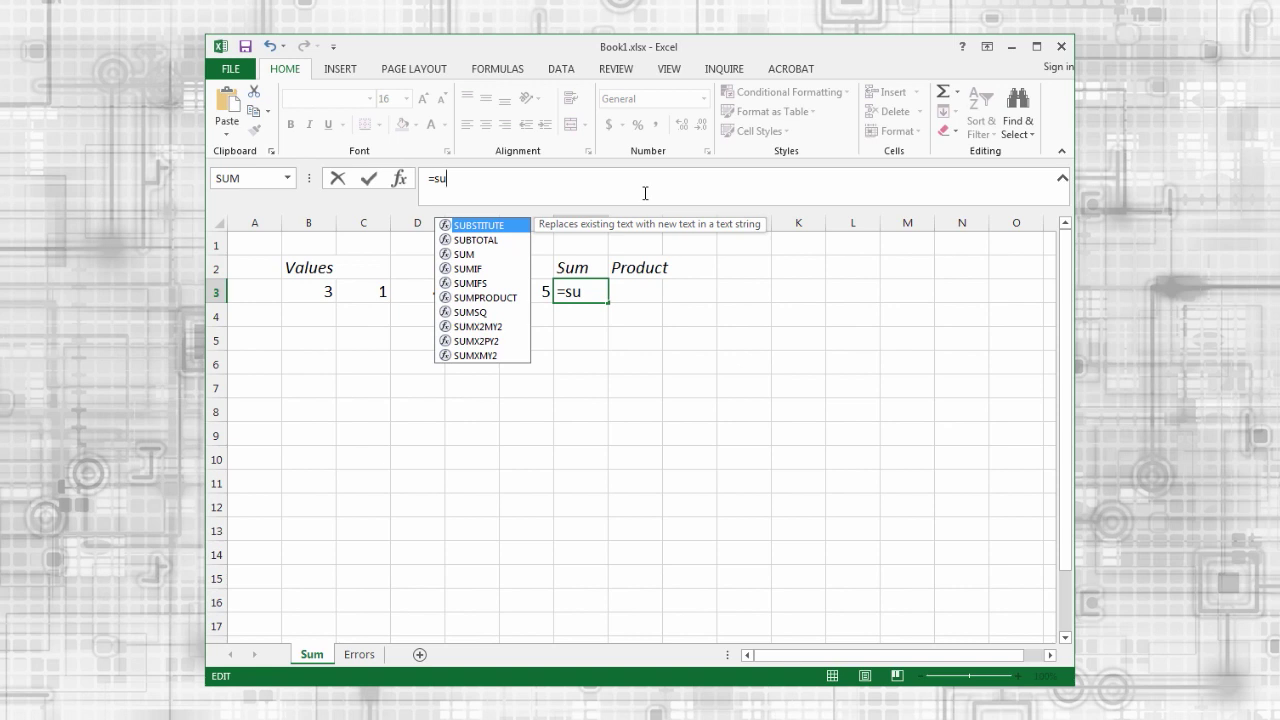
key("Down")
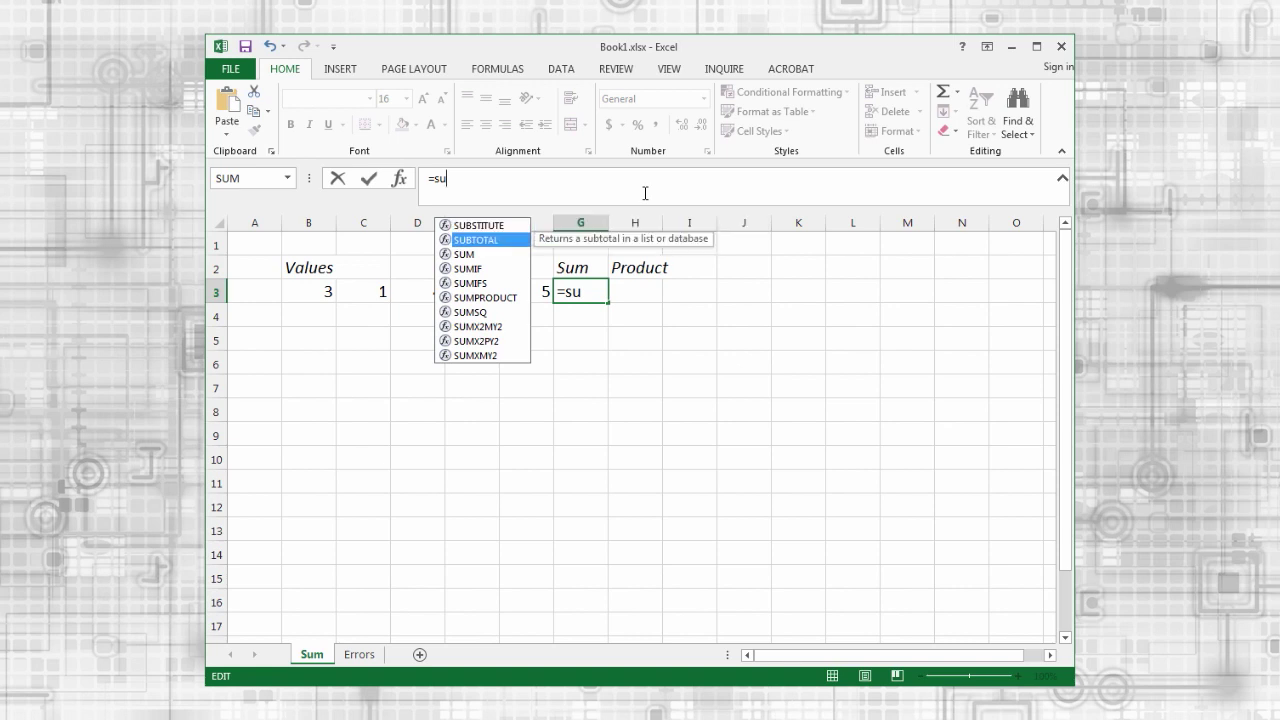
key("Down")
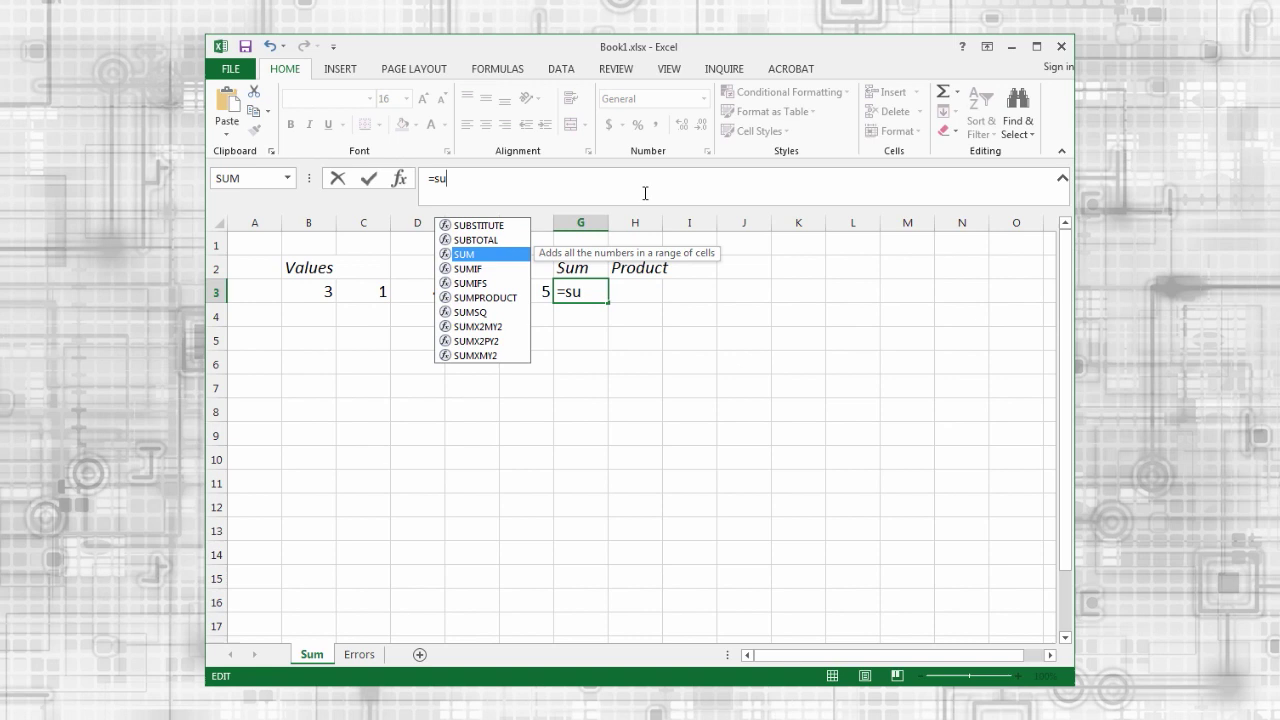
key("Tab")
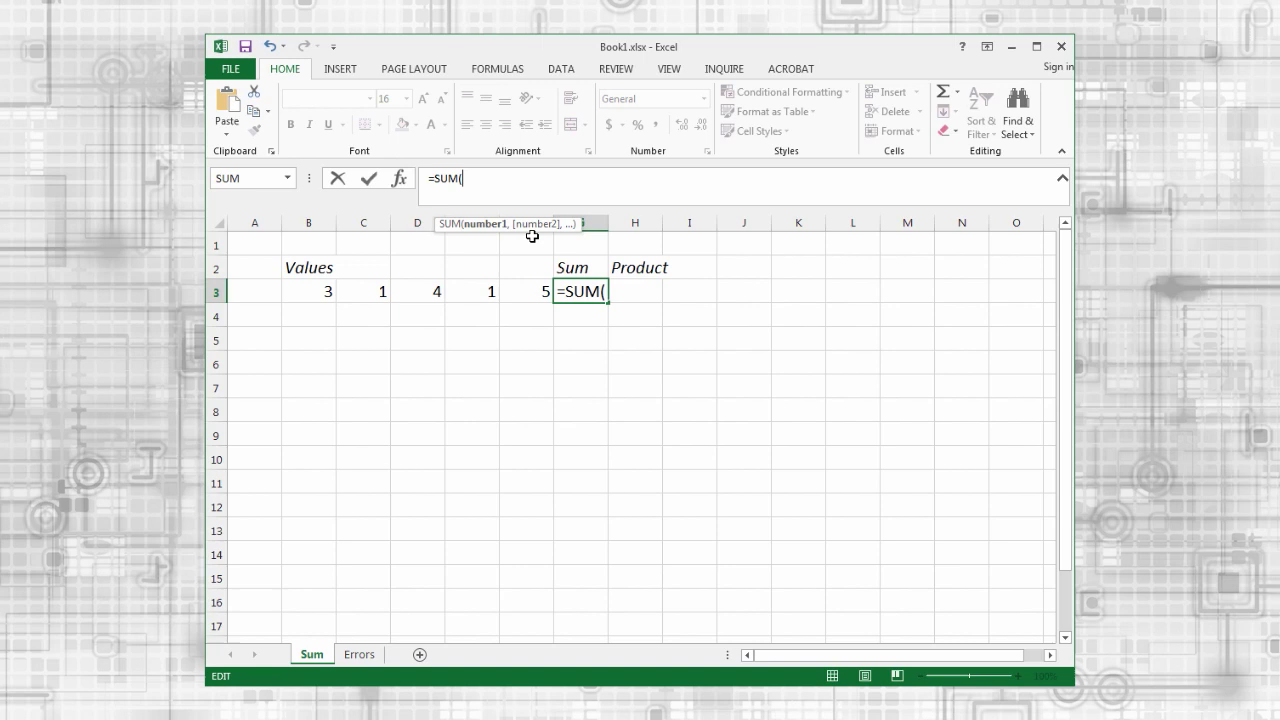
left_click(316, 294)
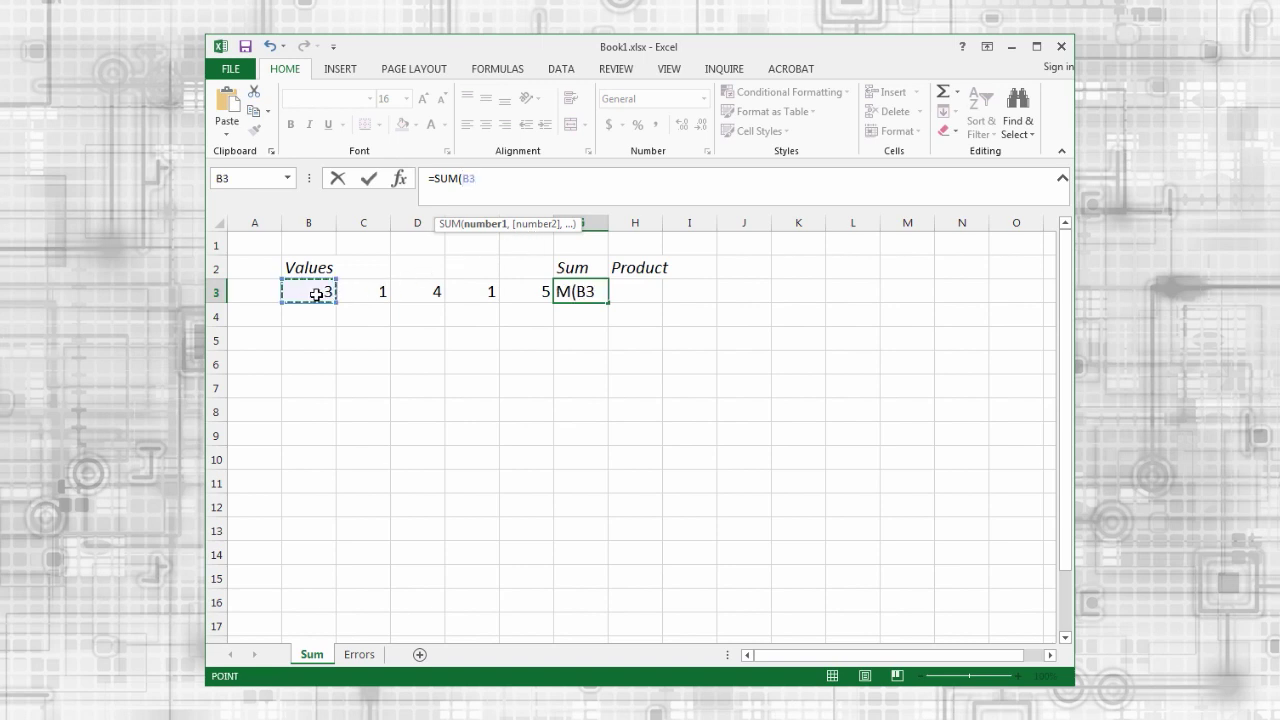
left_click_drag(316, 294, 518, 292)
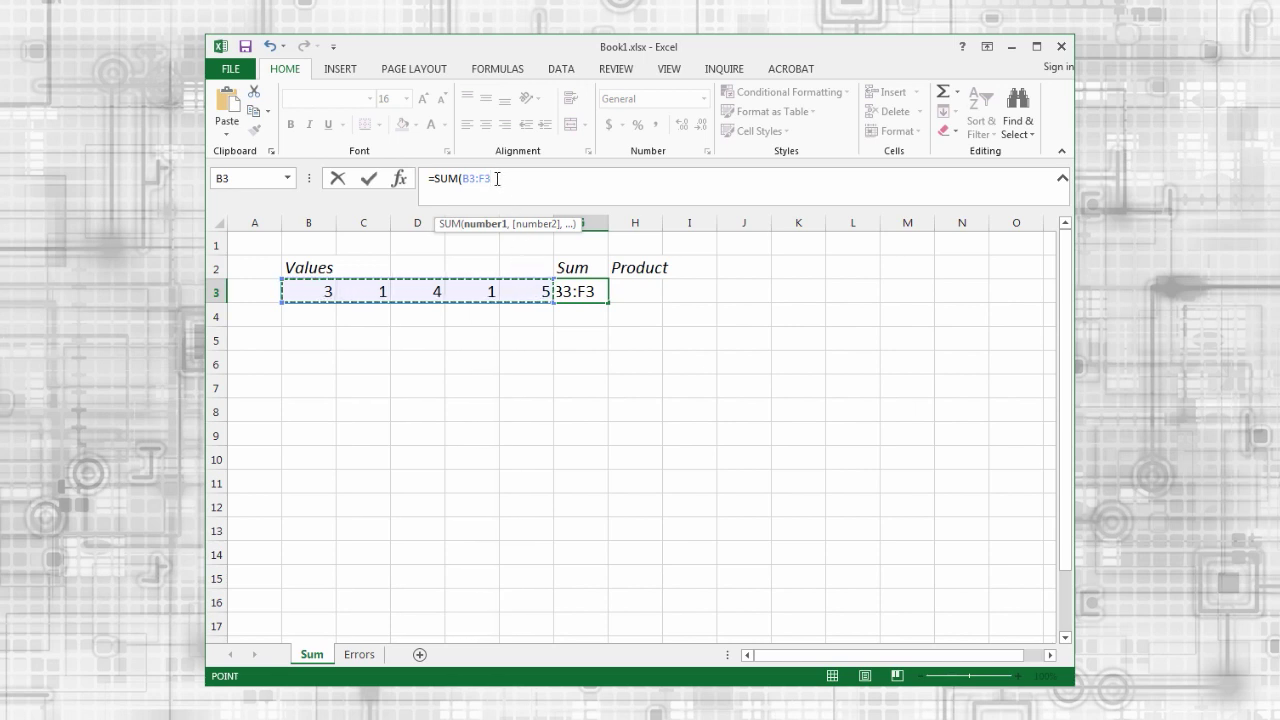
Open, move and then close the SUM function help article
left_click(450, 226)
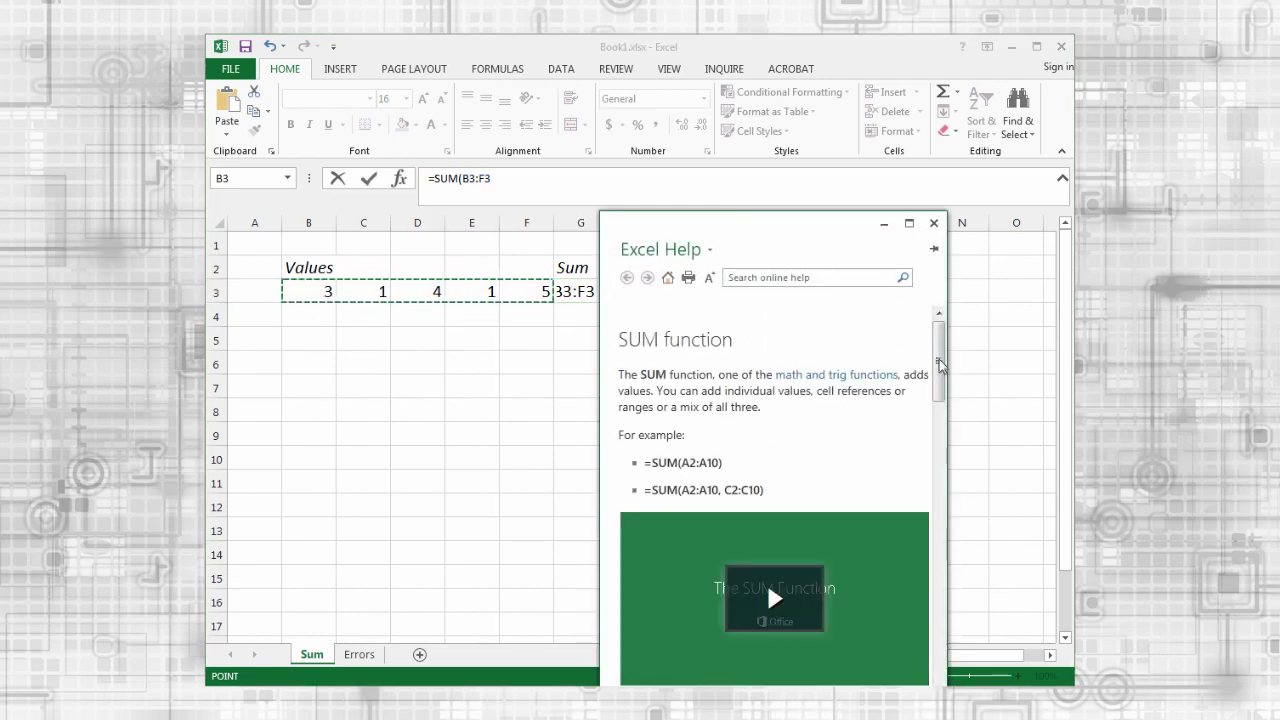
left_click_drag(834, 229, 774, 140)
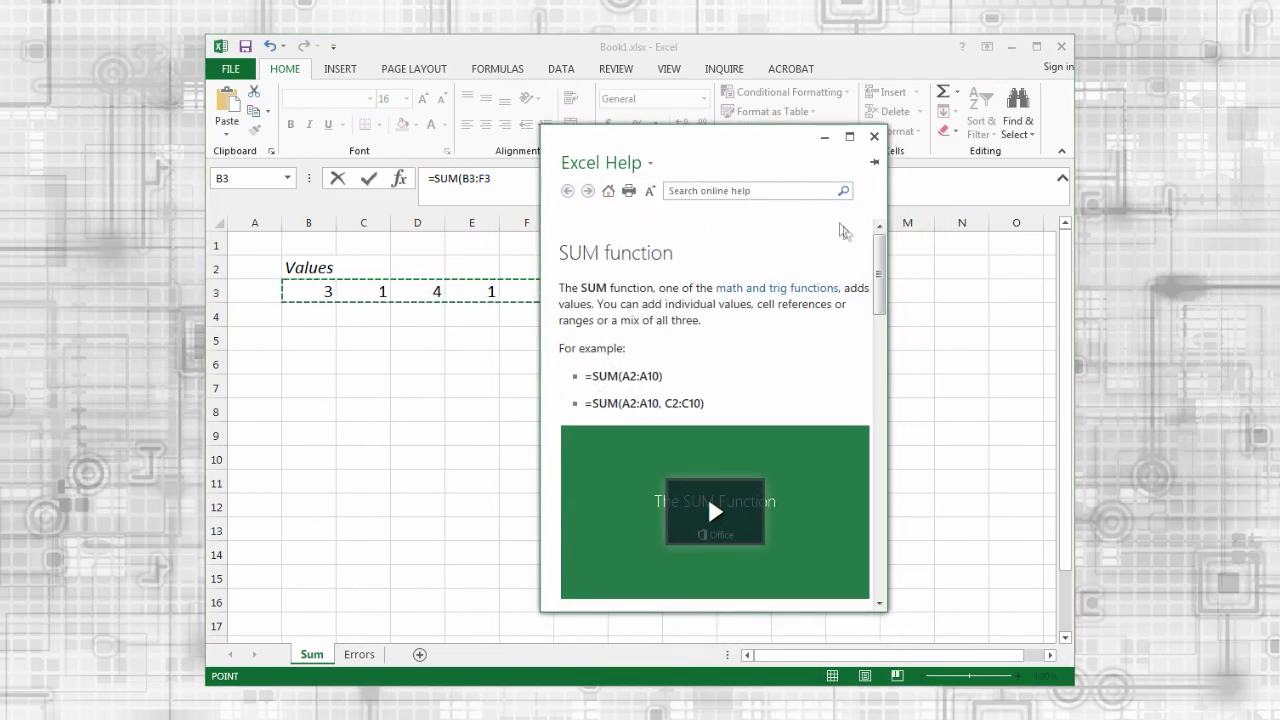
left_click_drag(880, 265, 868, 470)
left_click(874, 138)
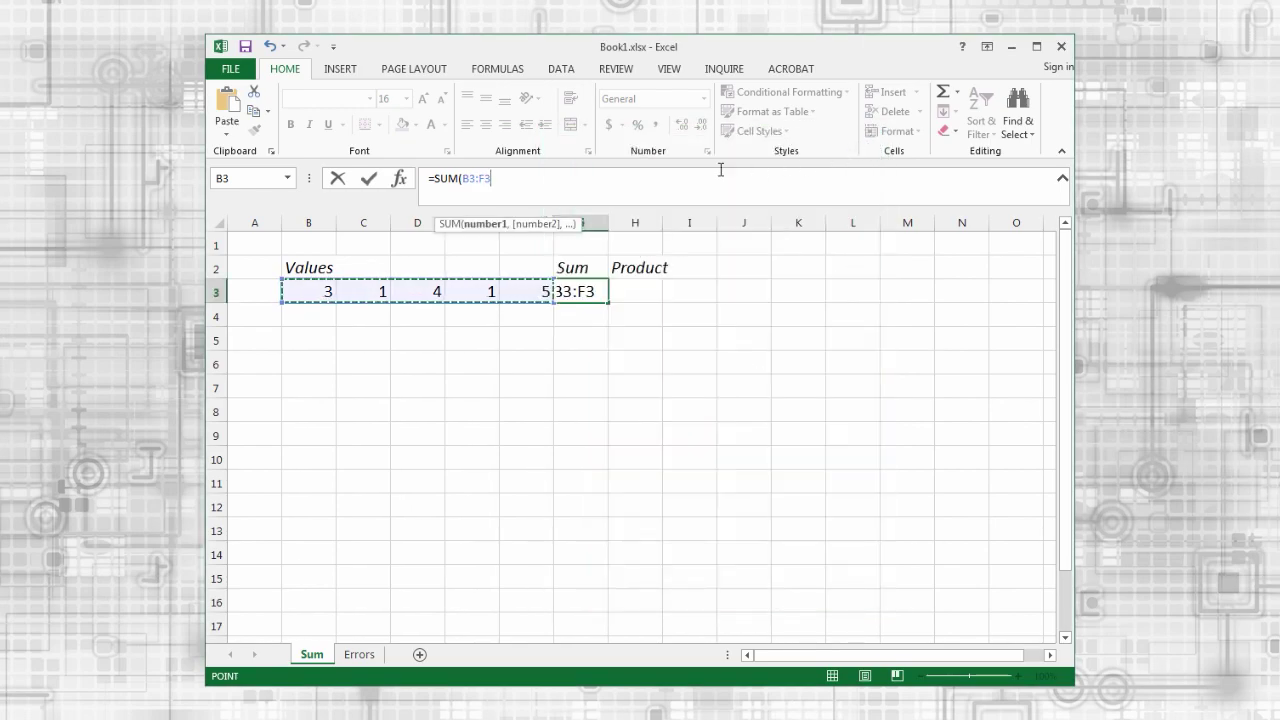
Close the parenthesis and enter =SUM(B3:F3) in G3, giving 14
left_click(634, 180)
type(")")
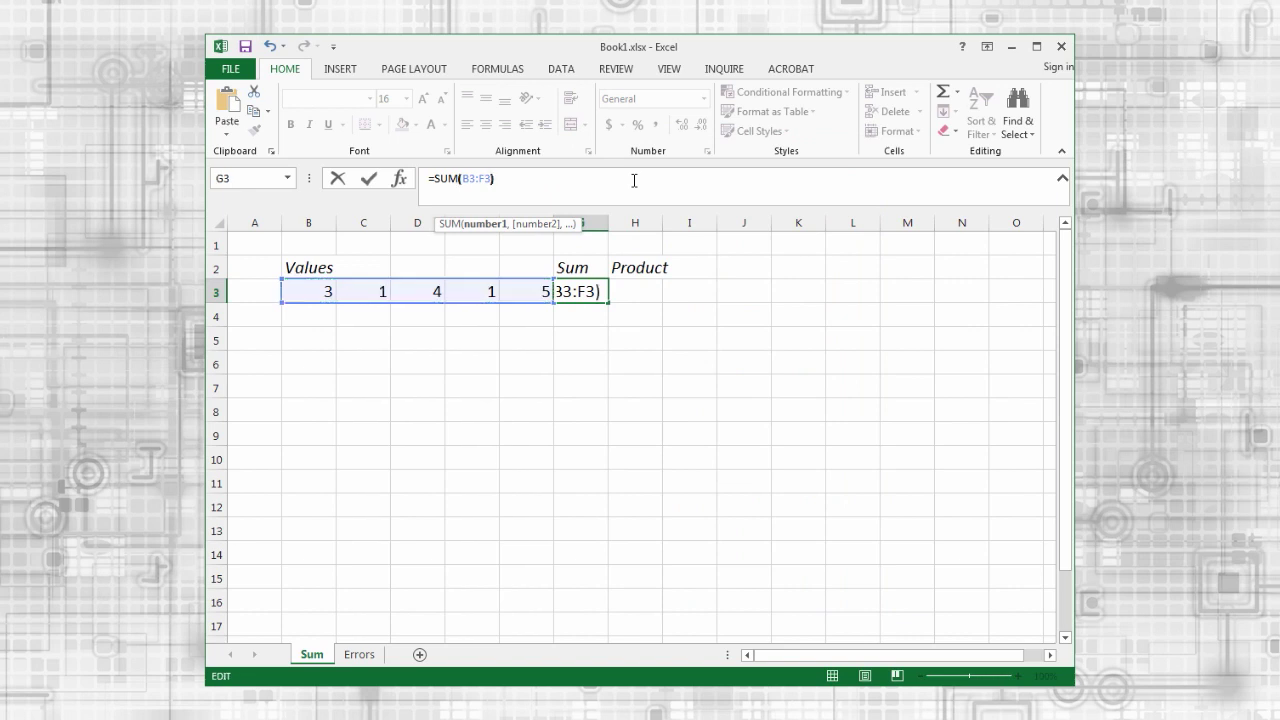
key("Return")
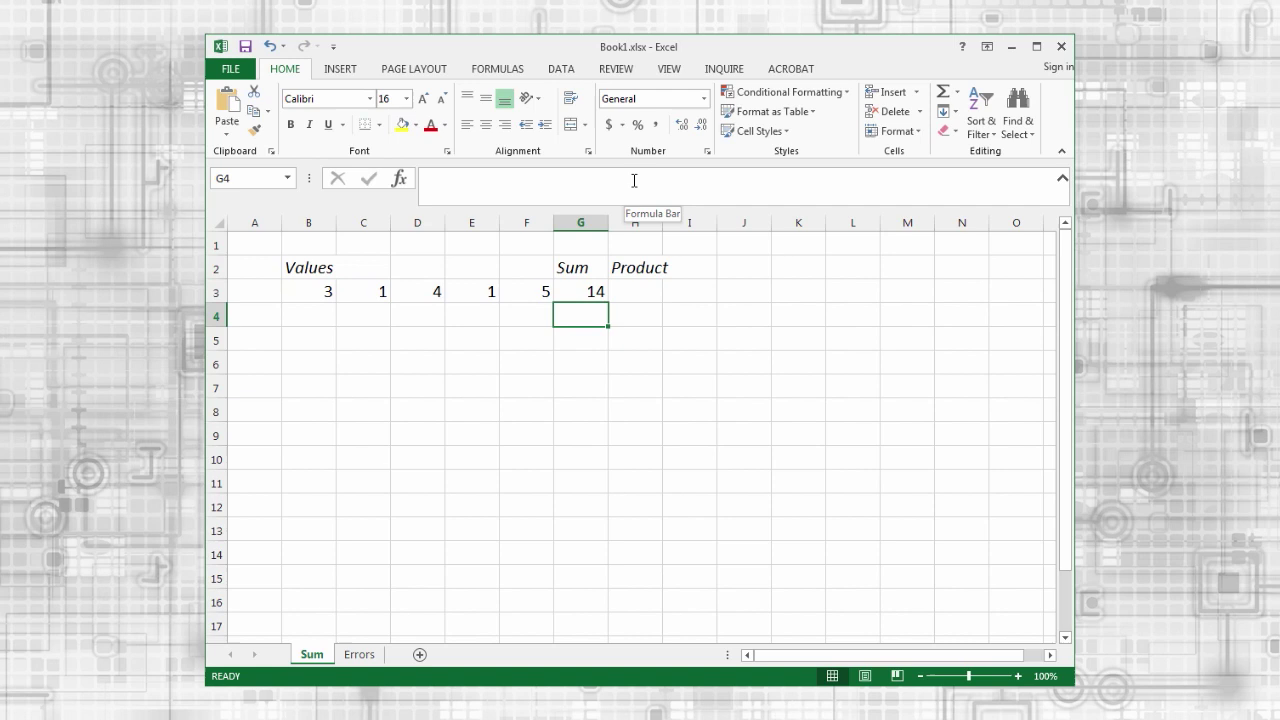
In H3, search Insert Function for 'Multiply numbers' and choose PRODUCT
left_click(640, 292)
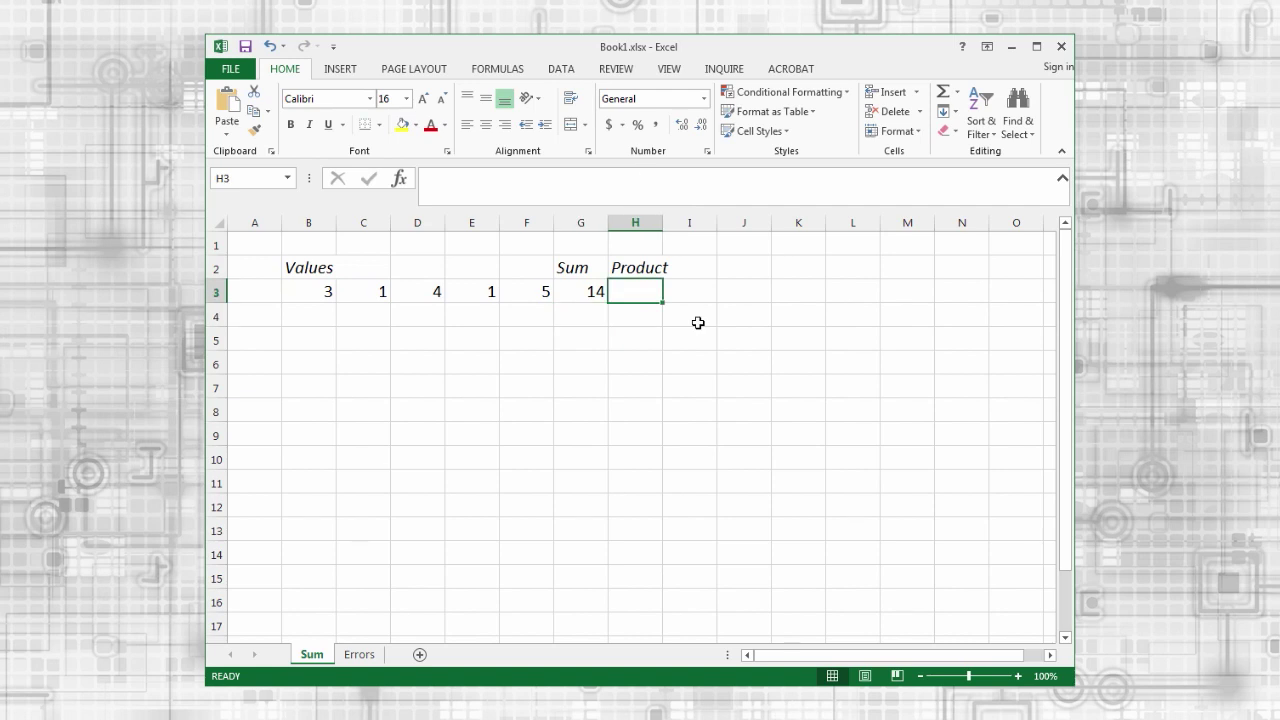
left_click(496, 190)
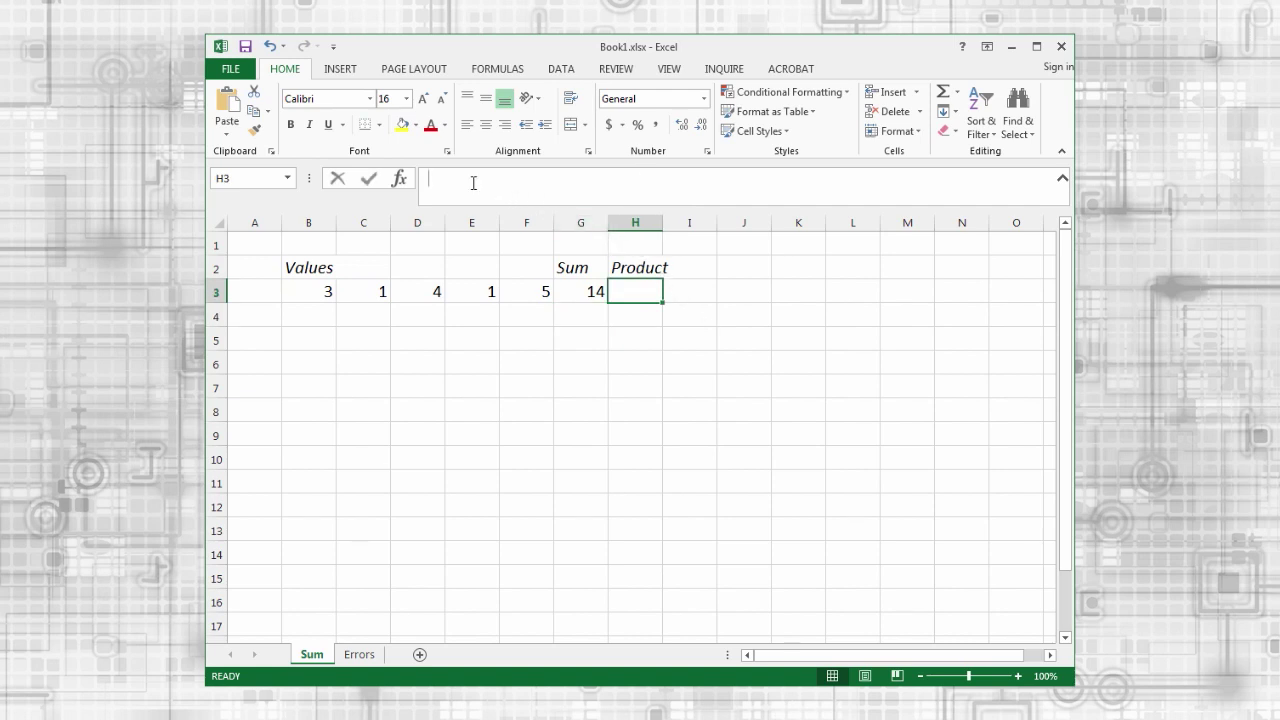
left_click(403, 187)
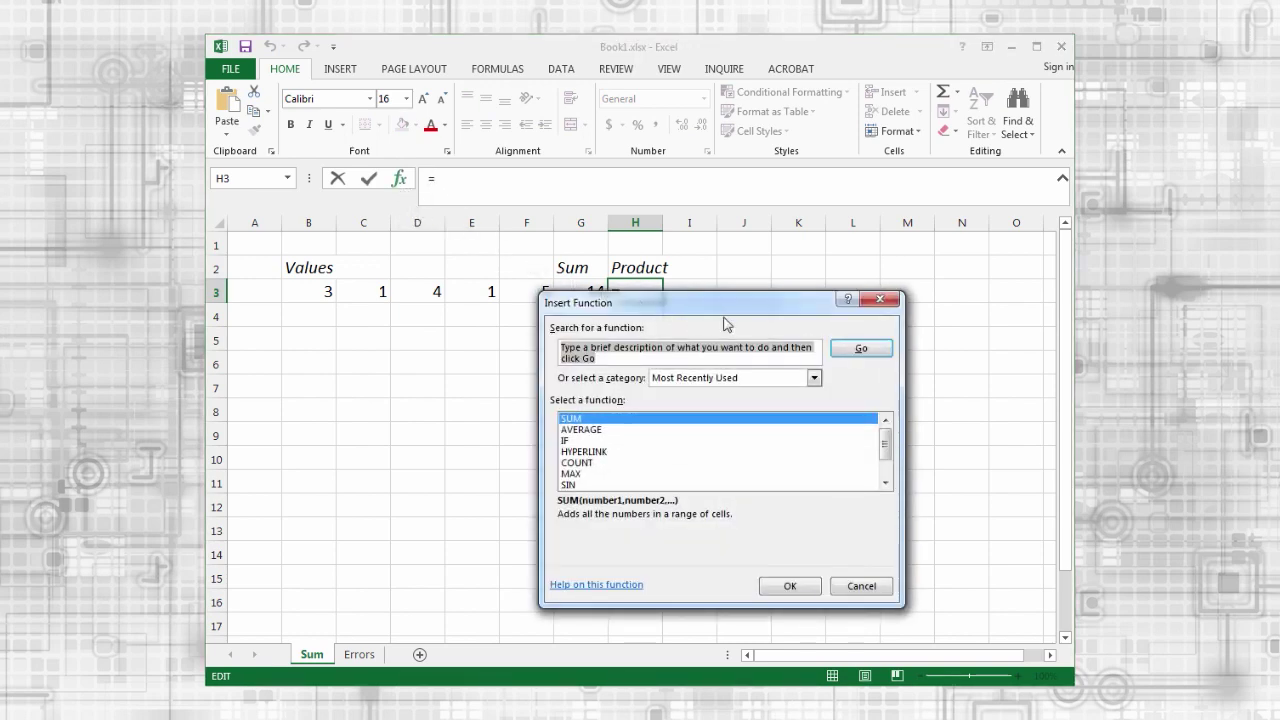
type("Multiply")
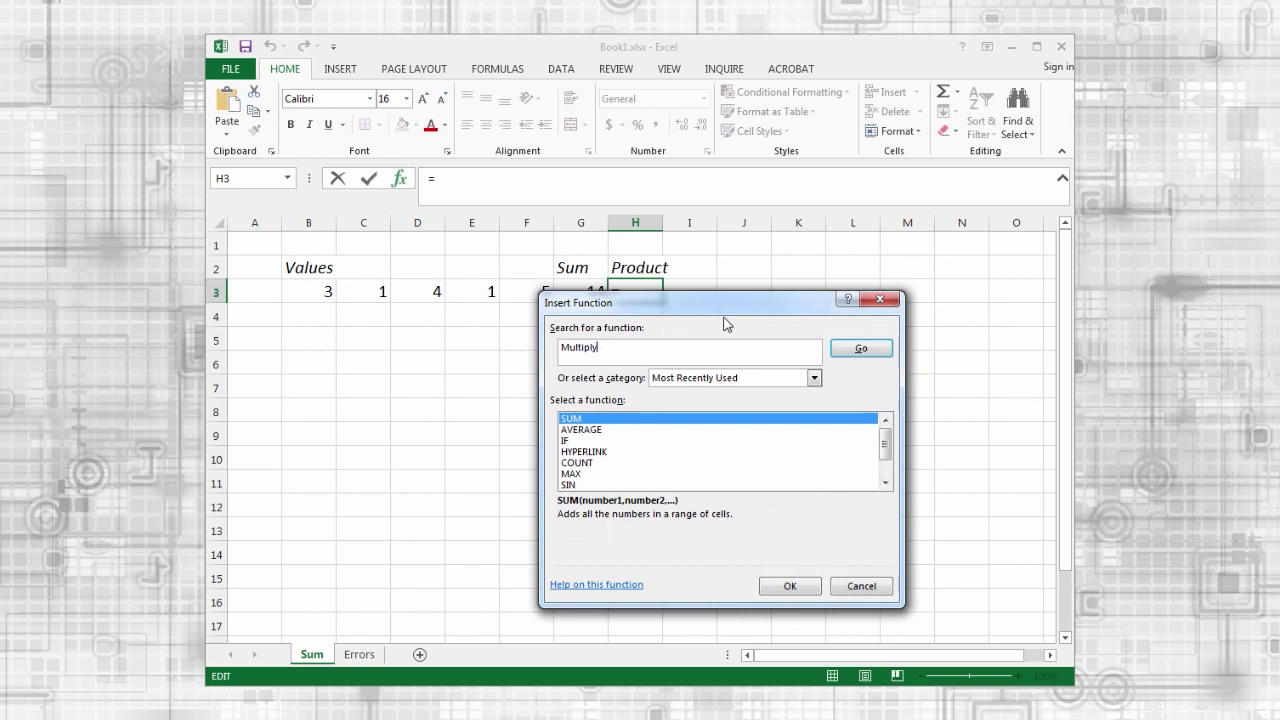
type(" numbers")
key("Return")
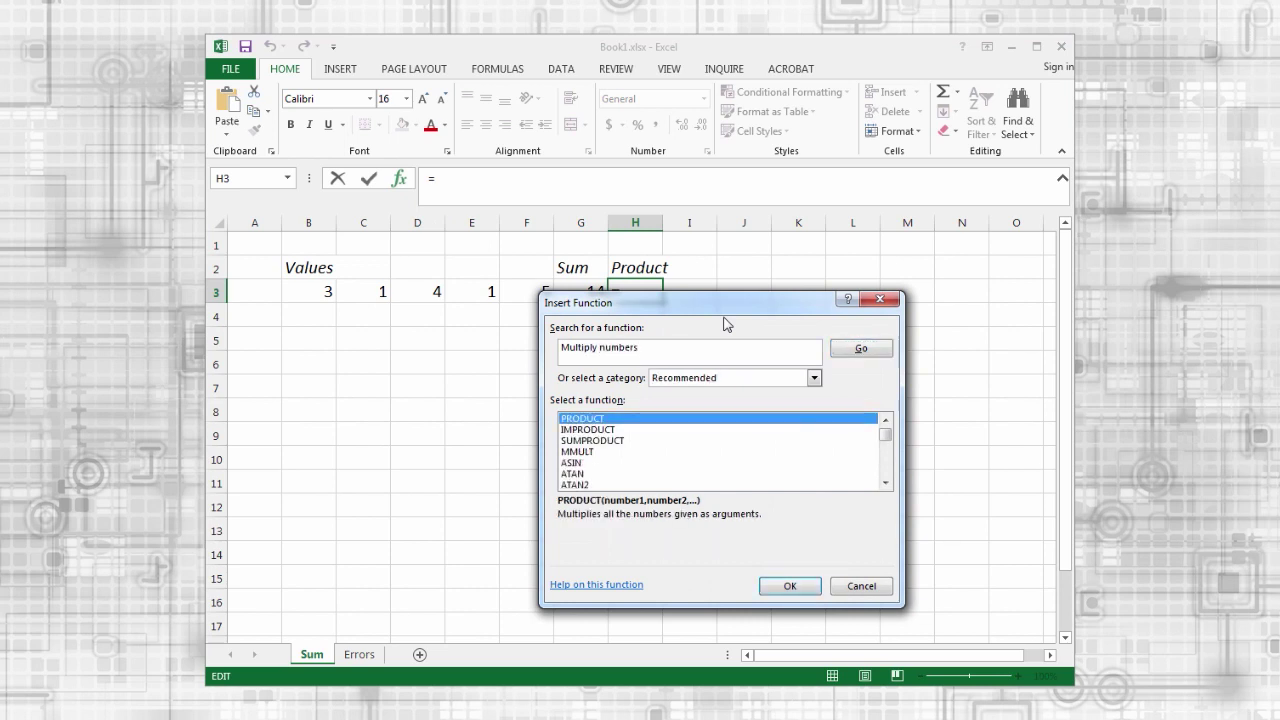
left_click(751, 381)
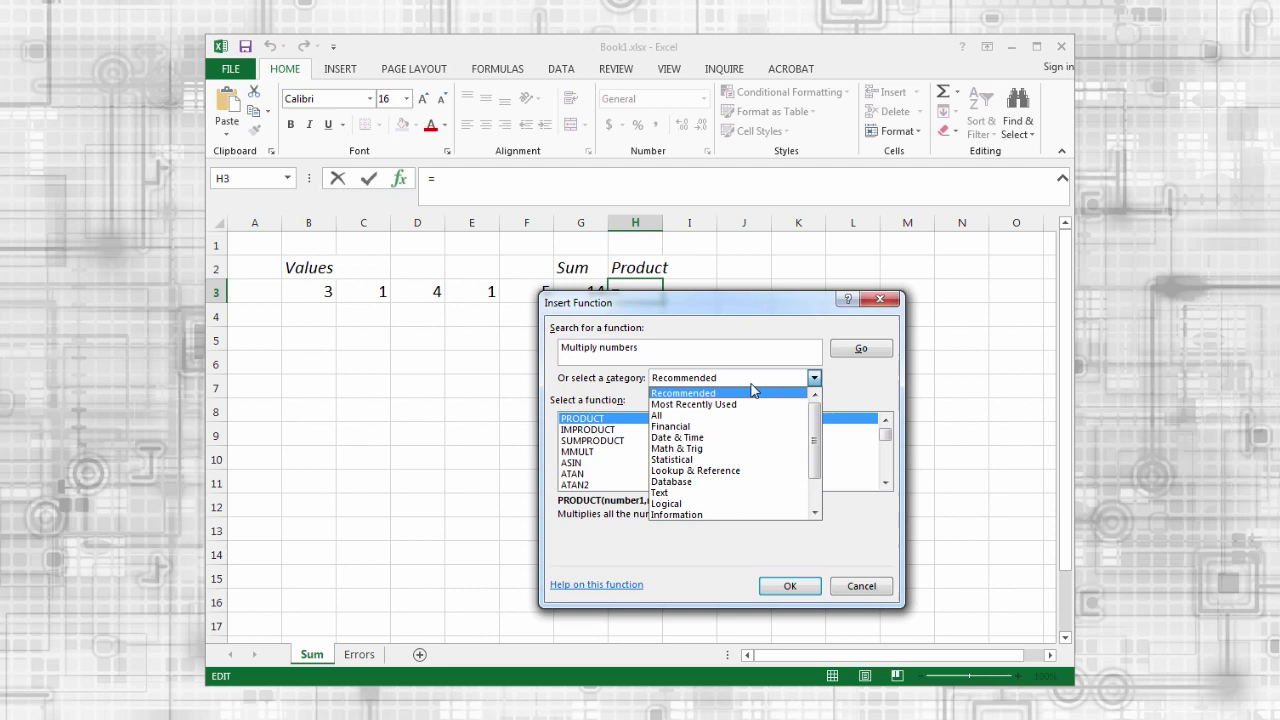
left_click(752, 386)
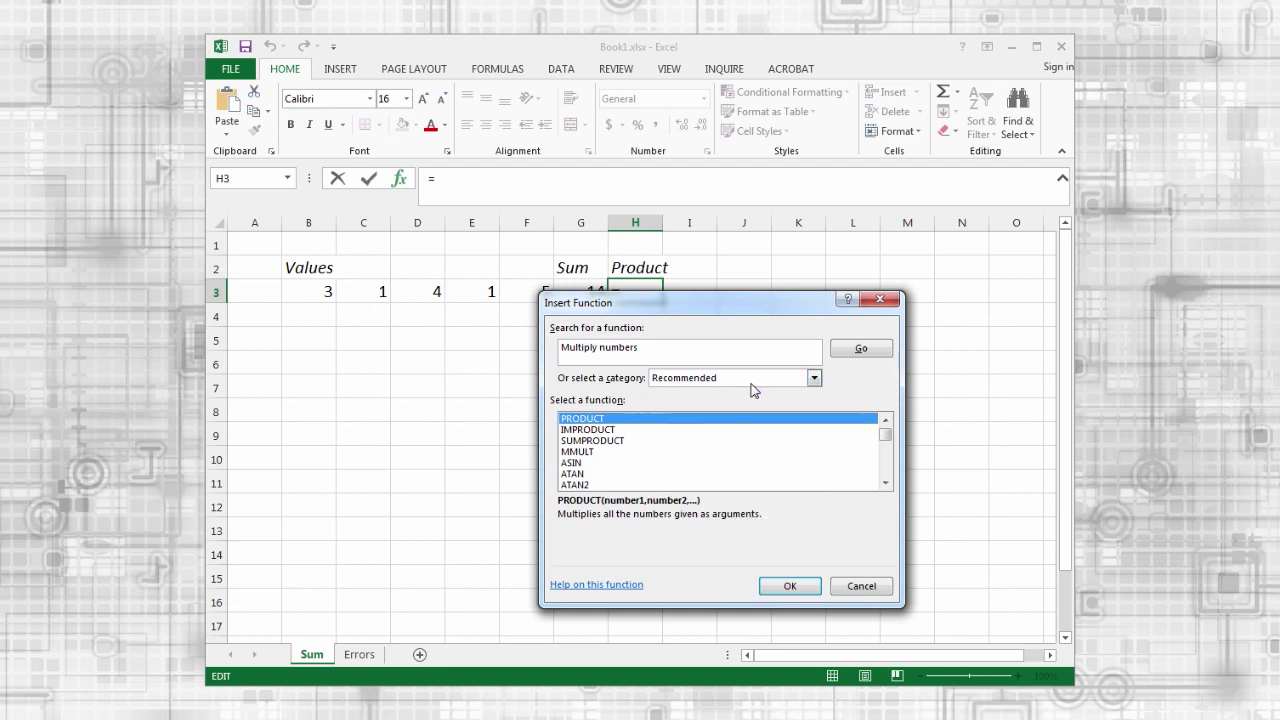
double_click(704, 419)
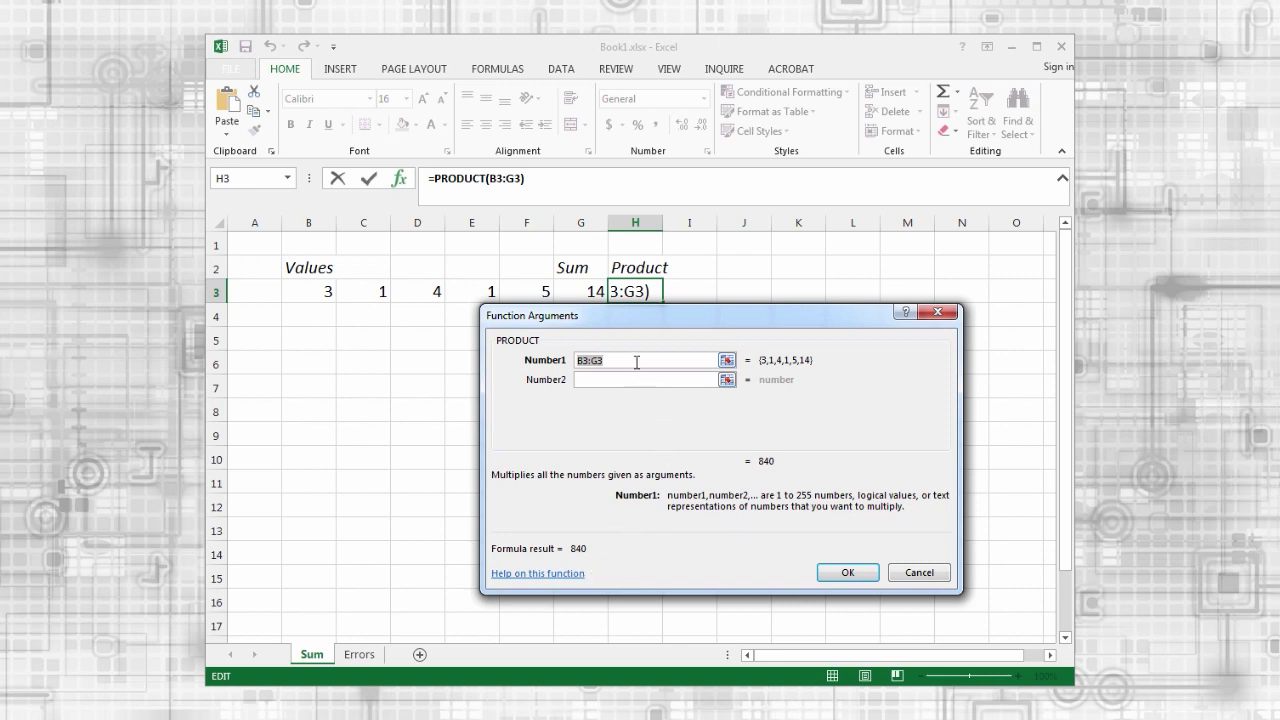
Set PRODUCT's range to B3:F3 and confirm, giving 60
left_click(727, 361)
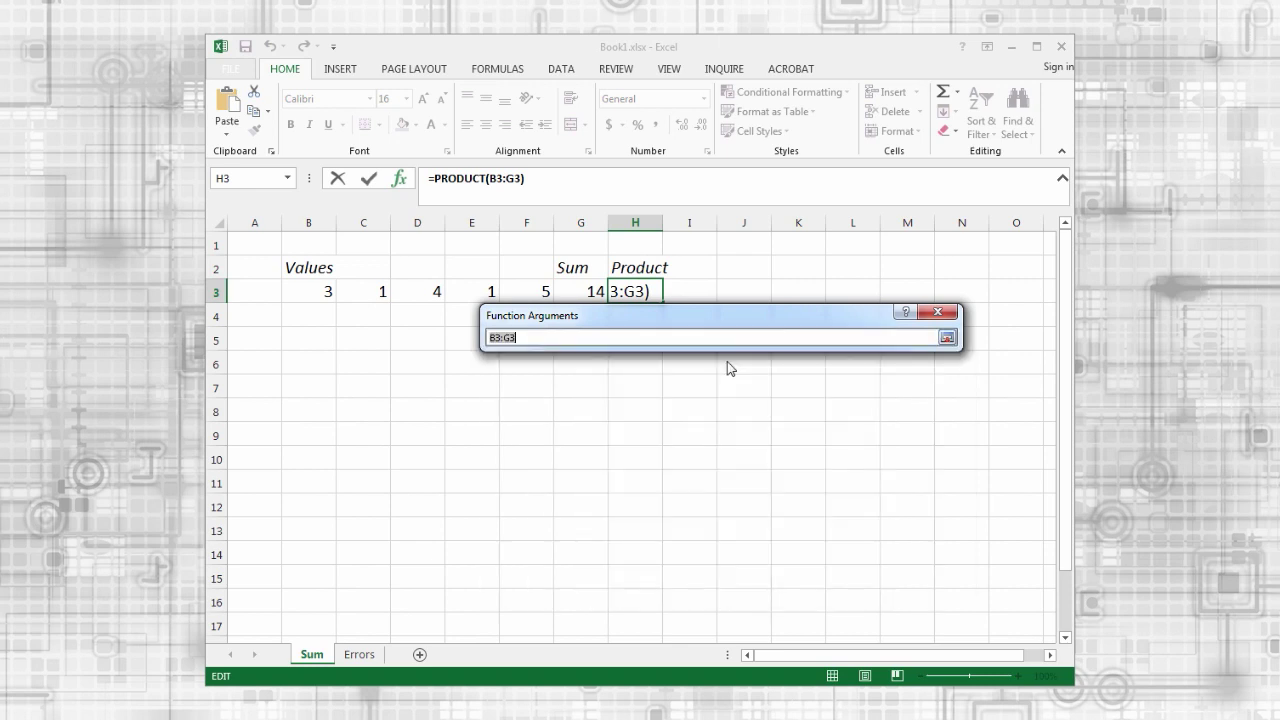
left_click_drag(325, 291, 523, 295)
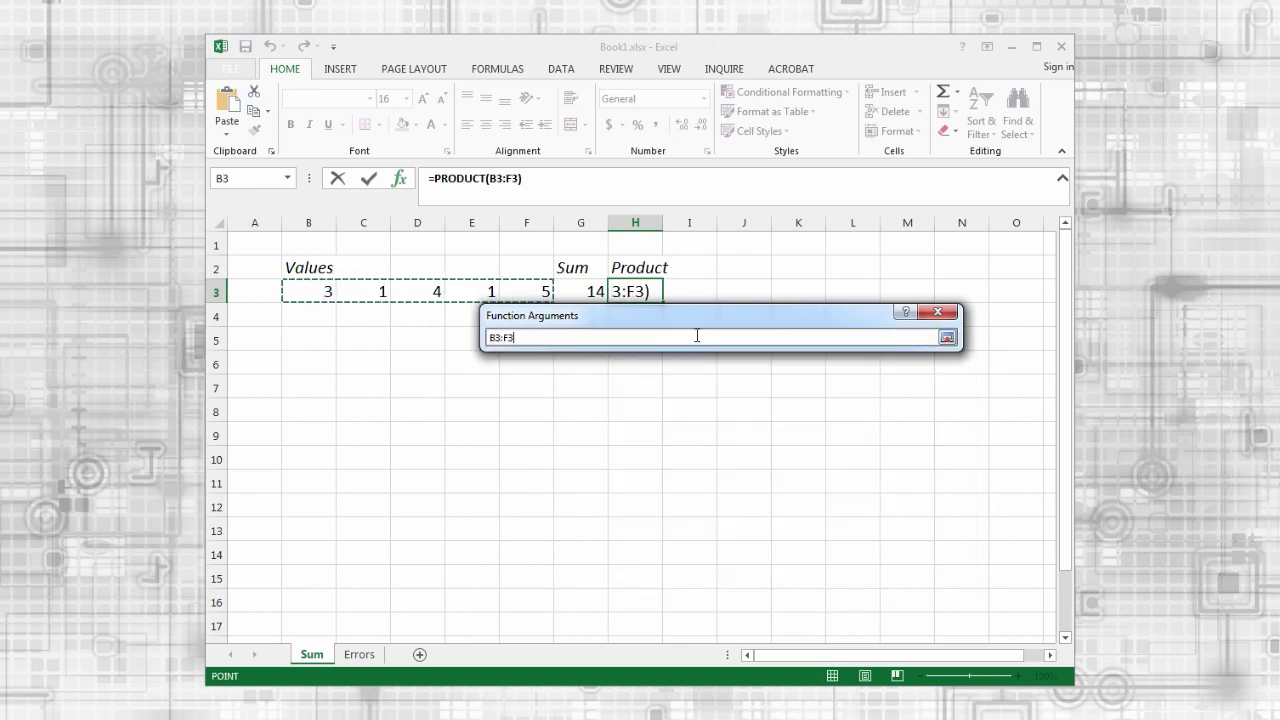
left_click(947, 339)
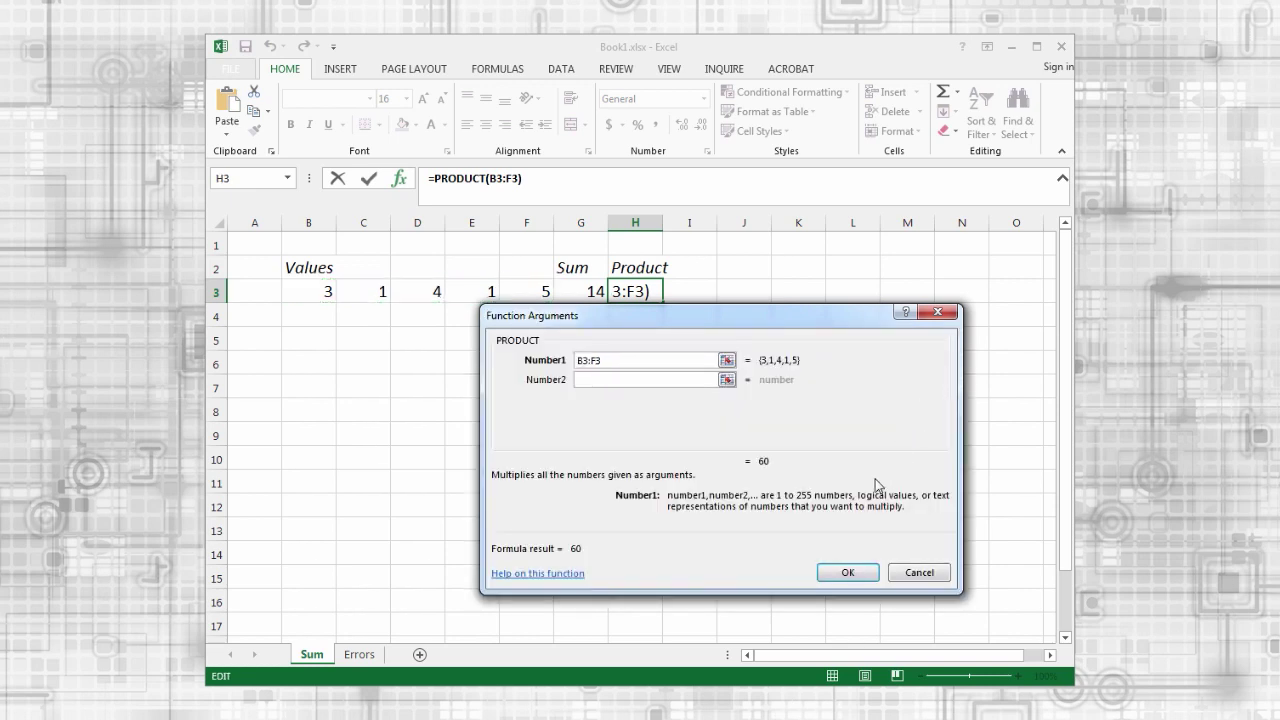
left_click(848, 573)
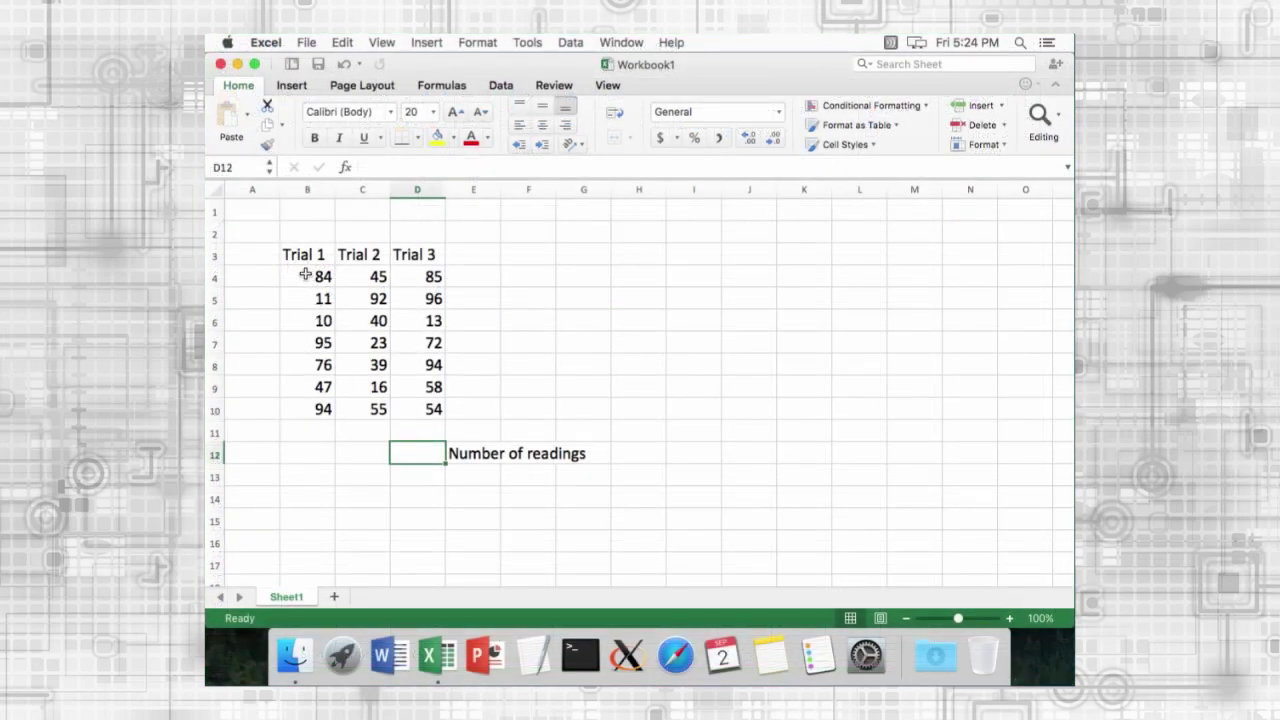
Name the Trial 2 readings C4:C10 'Trial_2' through the Name Box
left_click_drag(305, 275, 306, 408)
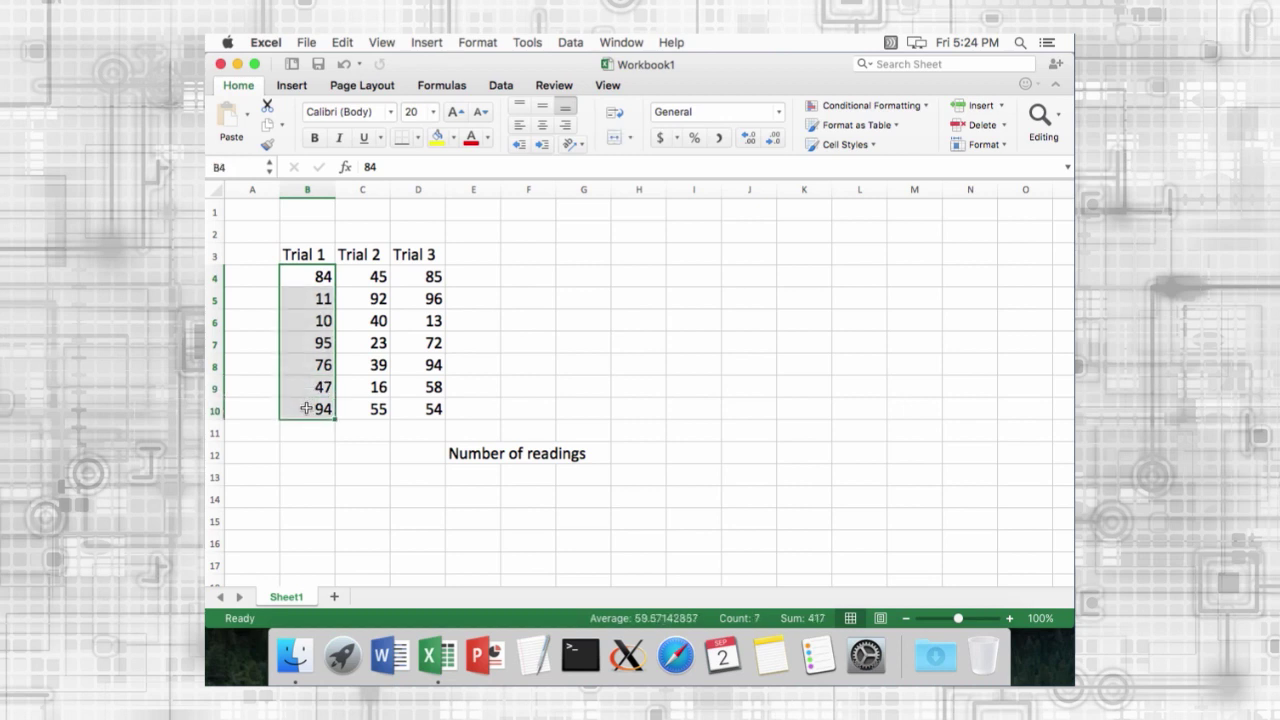
left_click(405, 460)
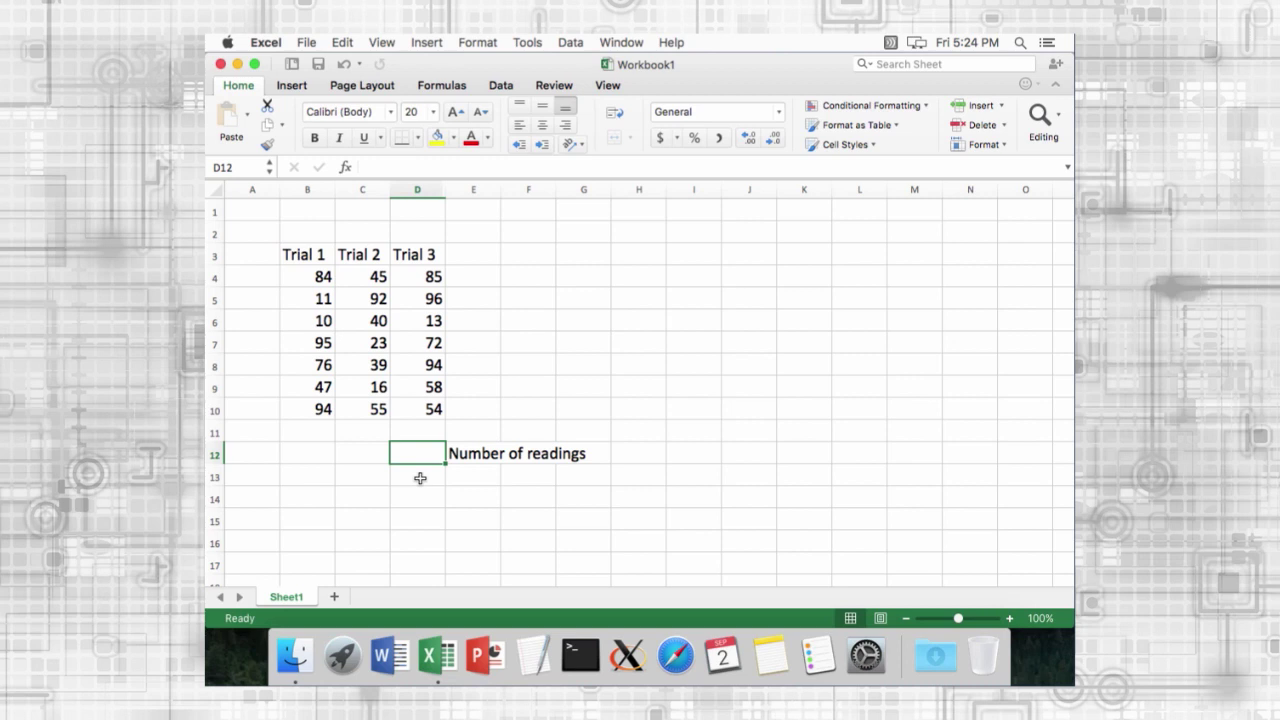
left_click_drag(347, 277, 372, 409)
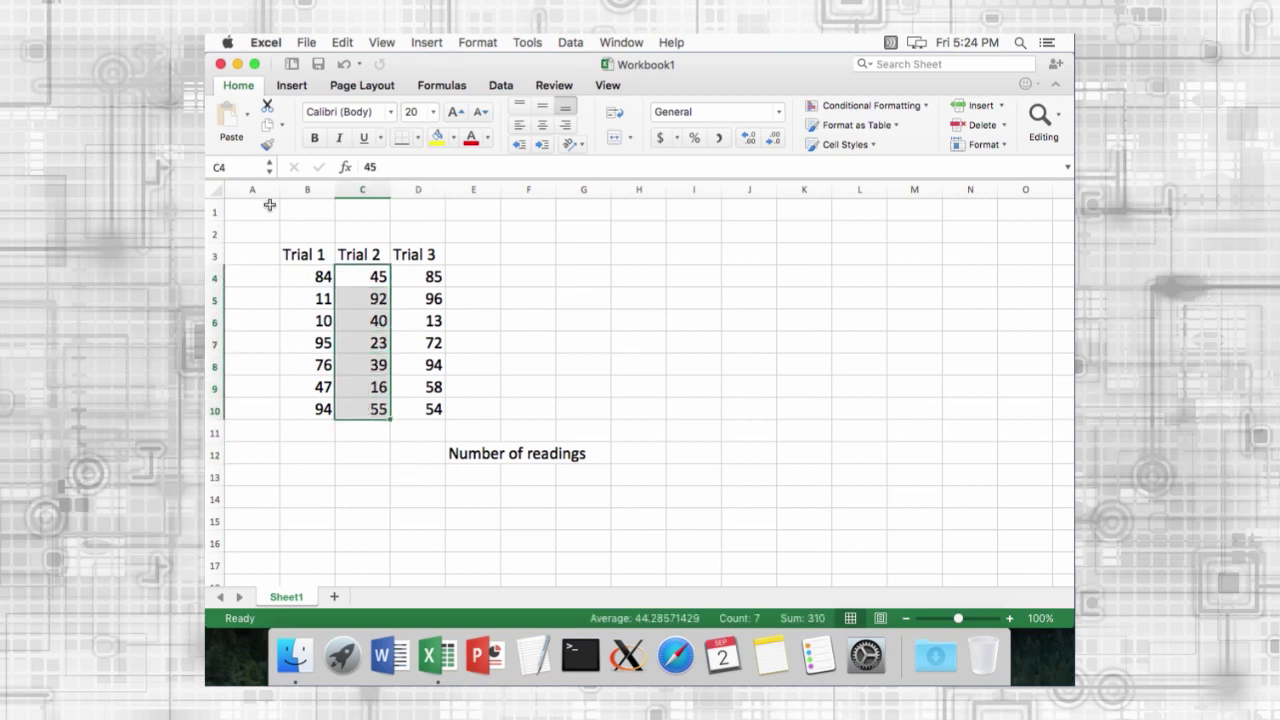
left_click(246, 168)
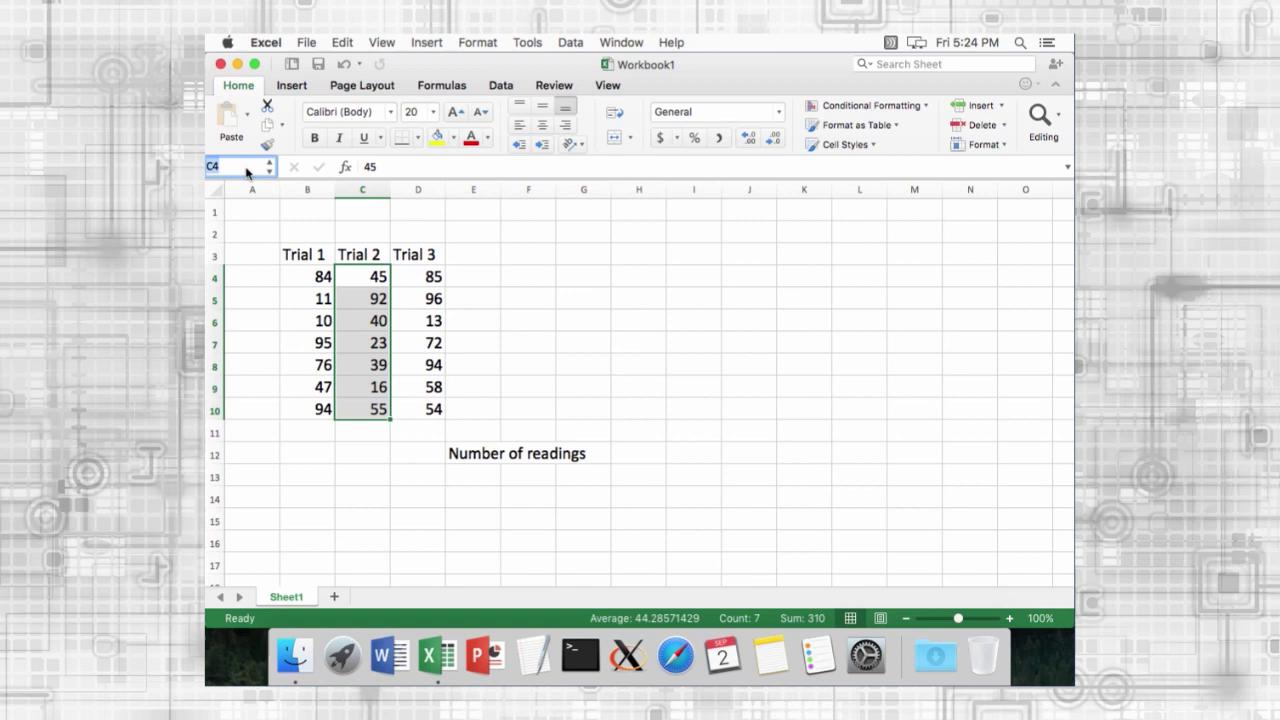
type("Trial_2")
key("Return")
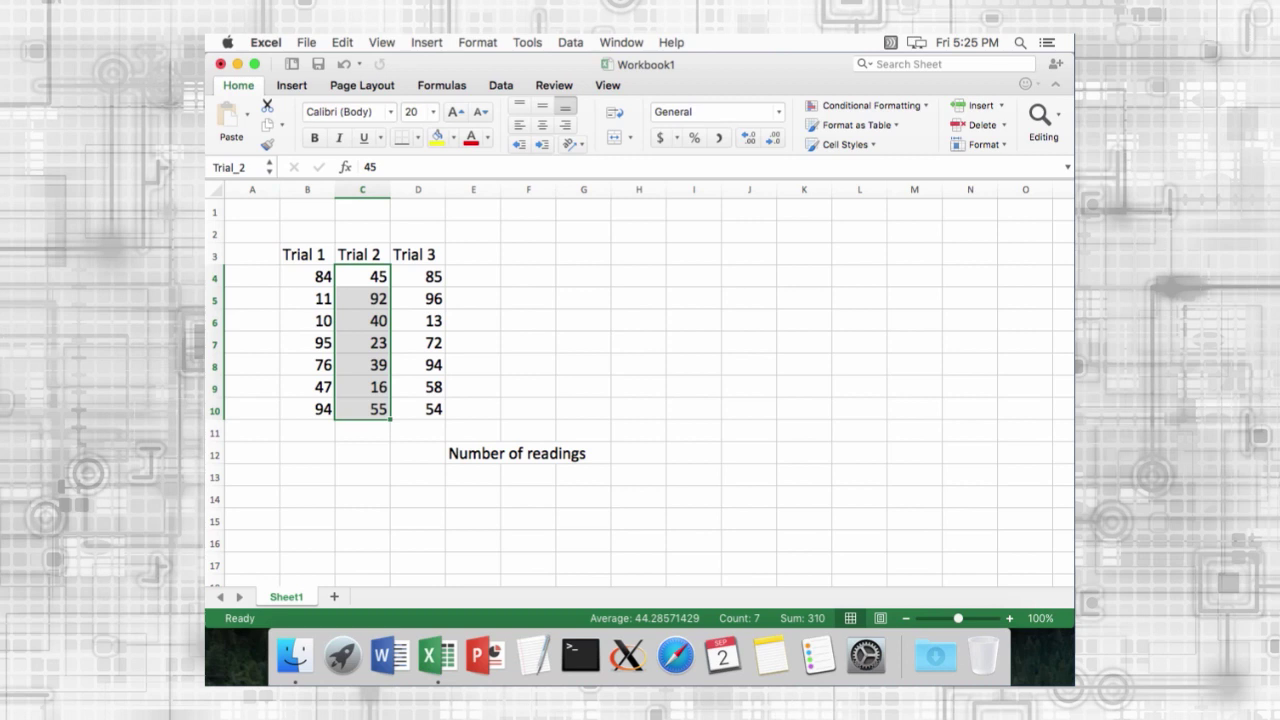
Define the name Trial_3 for the readings in D4:D10 using Formulas > Define Name
left_click_drag(430, 278, 430, 409)
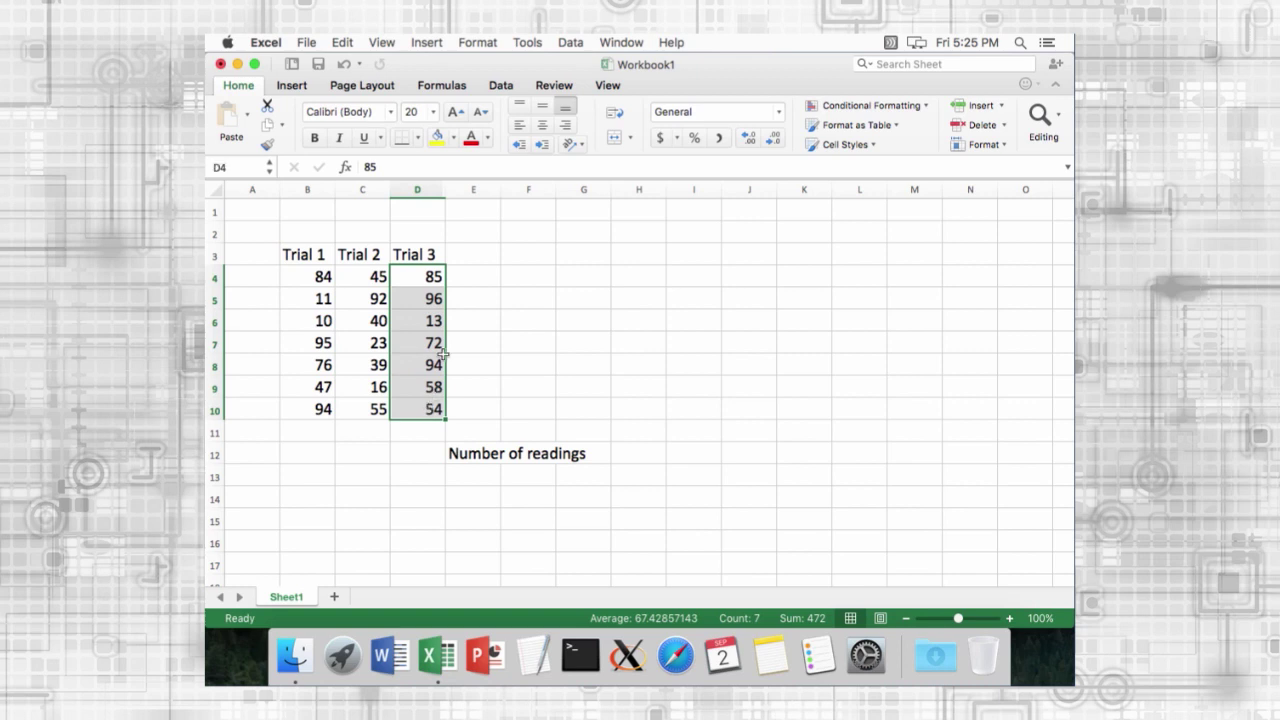
left_click(443, 87)
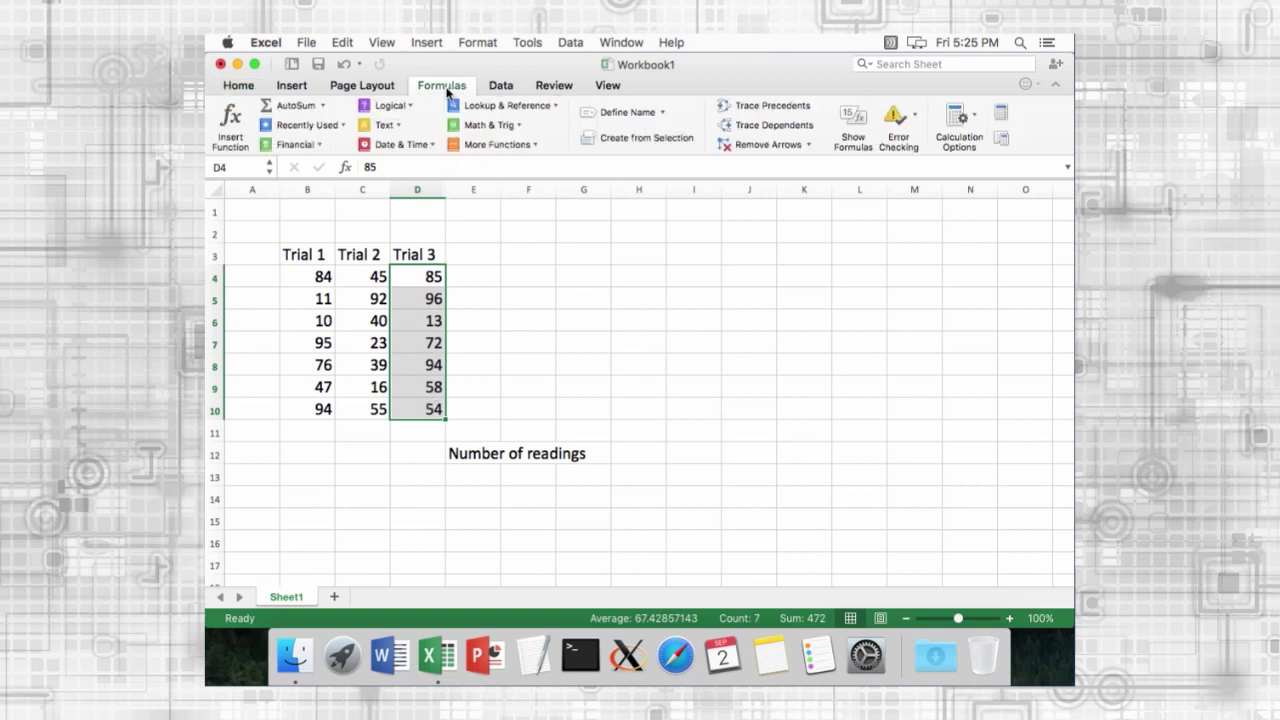
left_click(620, 113)
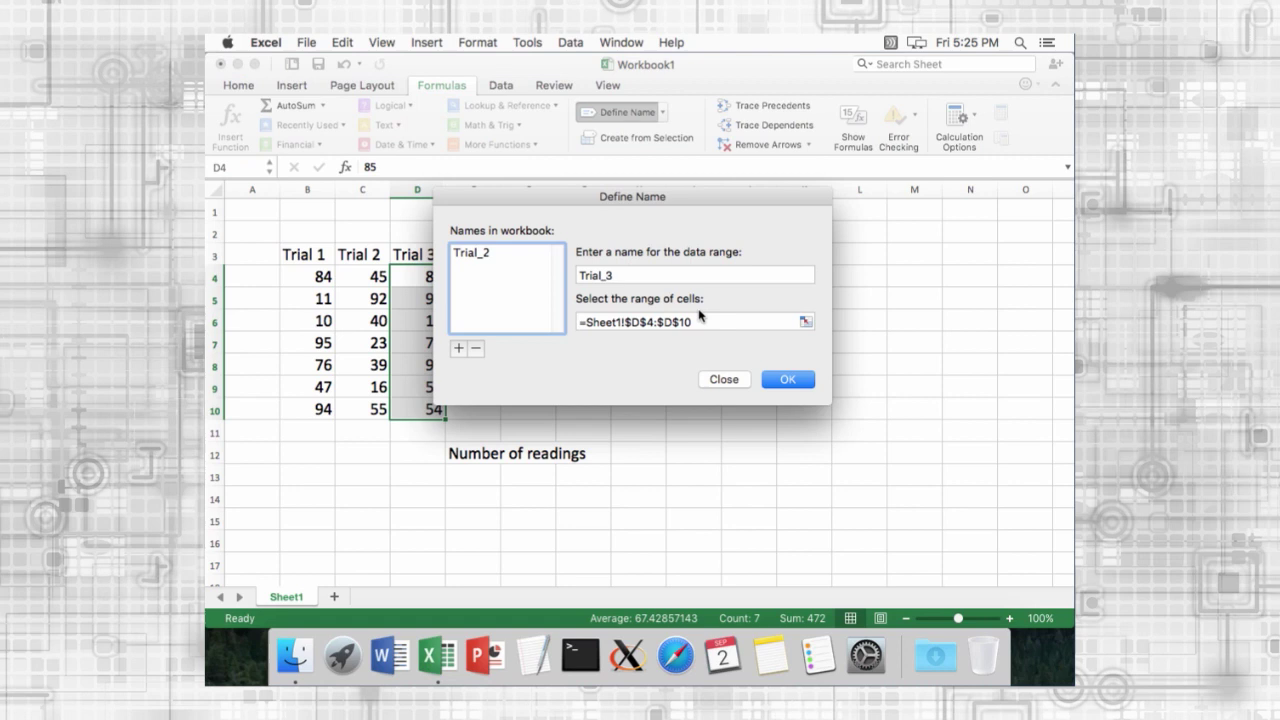
left_click(794, 387)
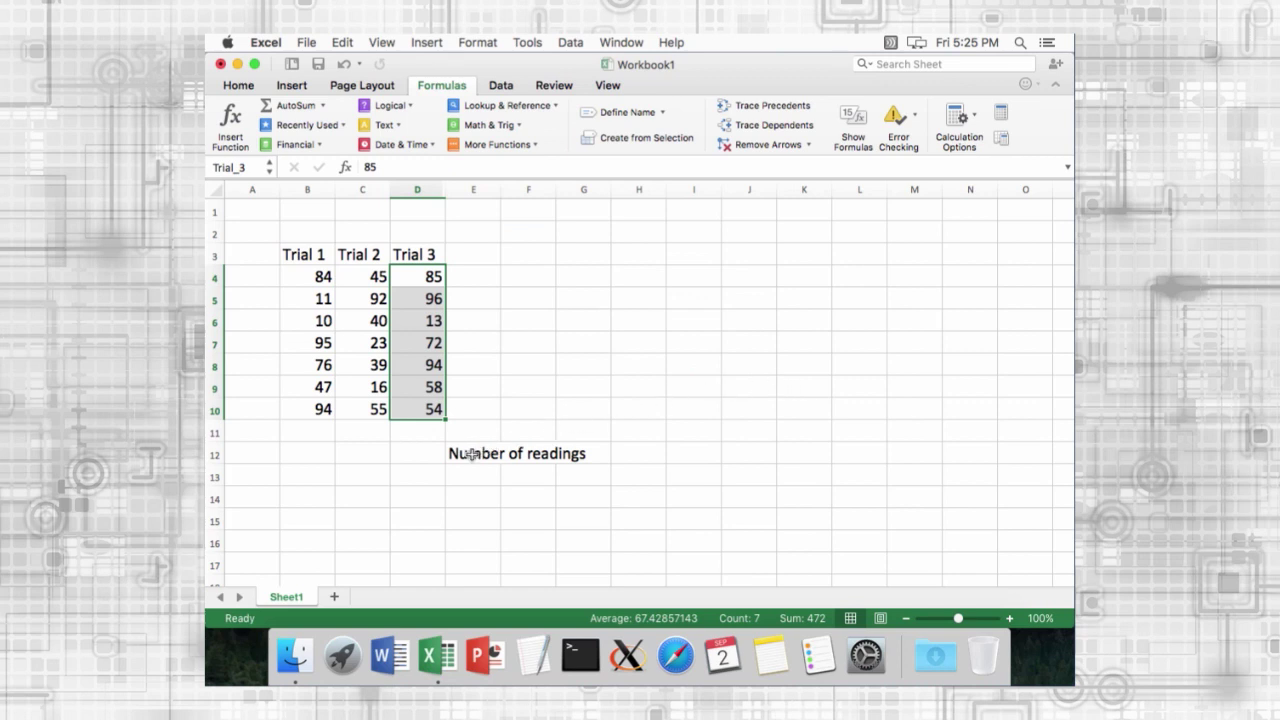
Review the defined names Trial_2 and Trial_3 and the ranges they refer to
left_click(429, 457)
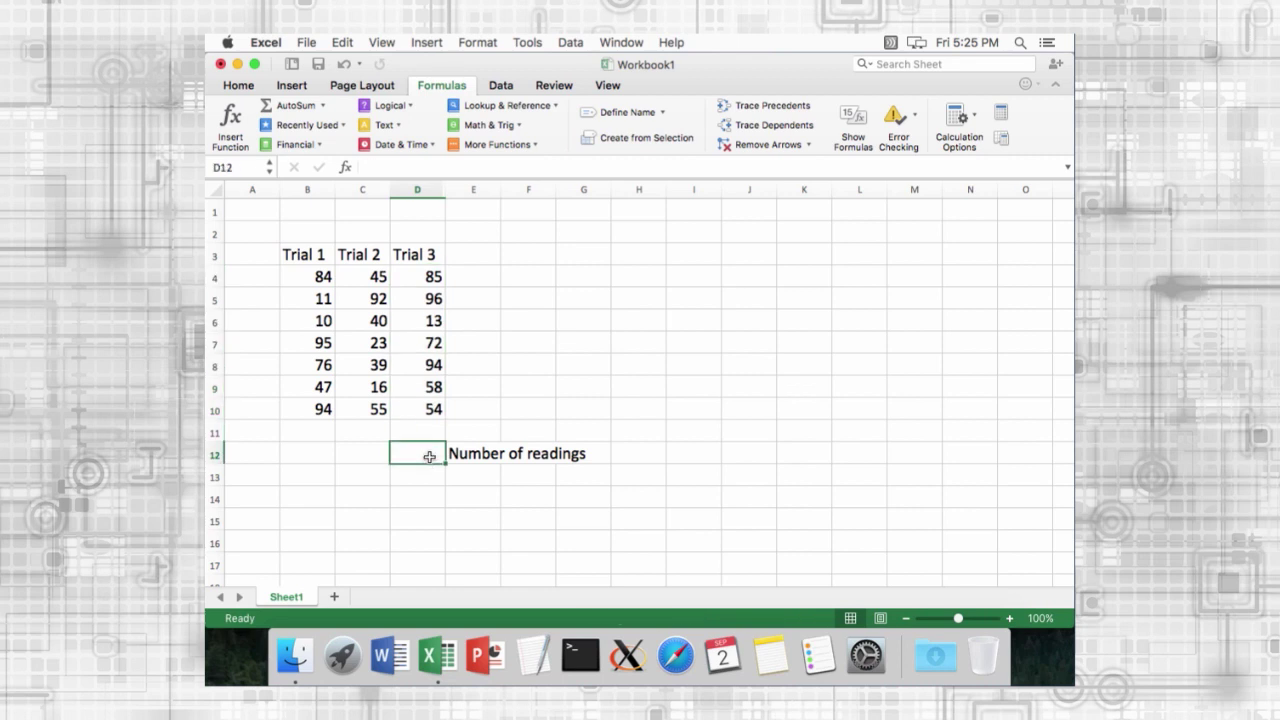
left_click(628, 114)
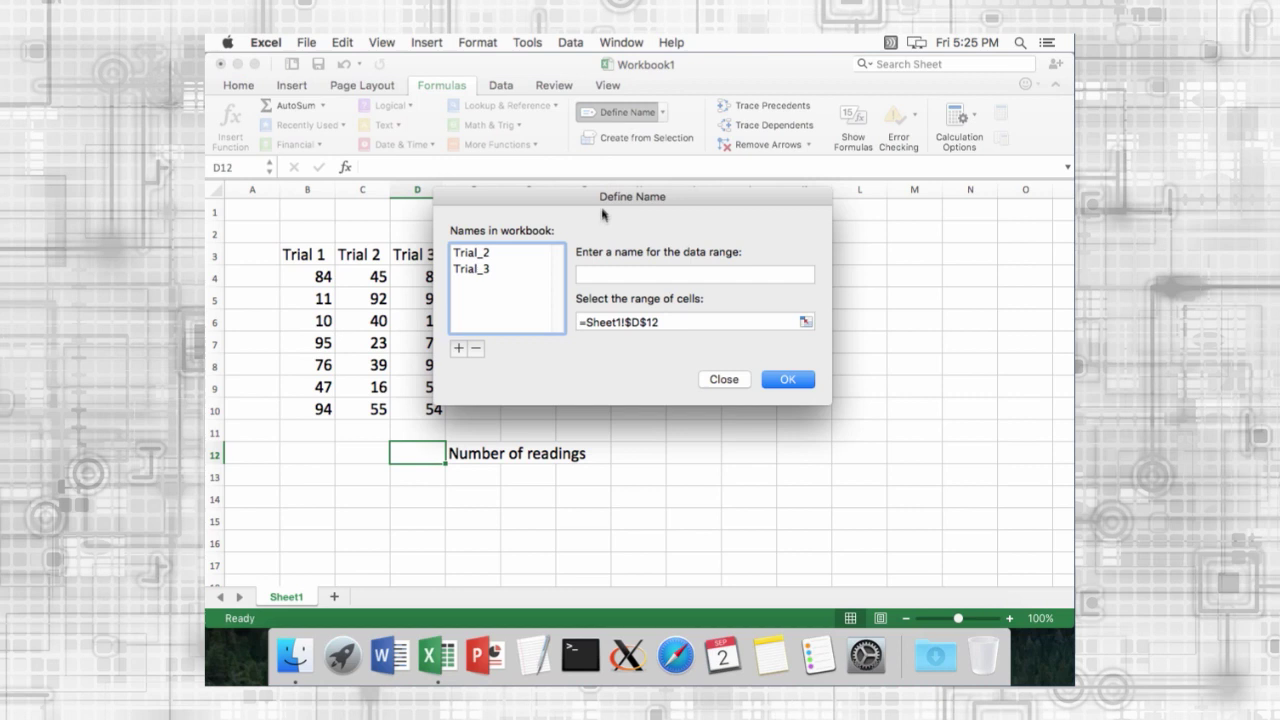
left_click(476, 256)
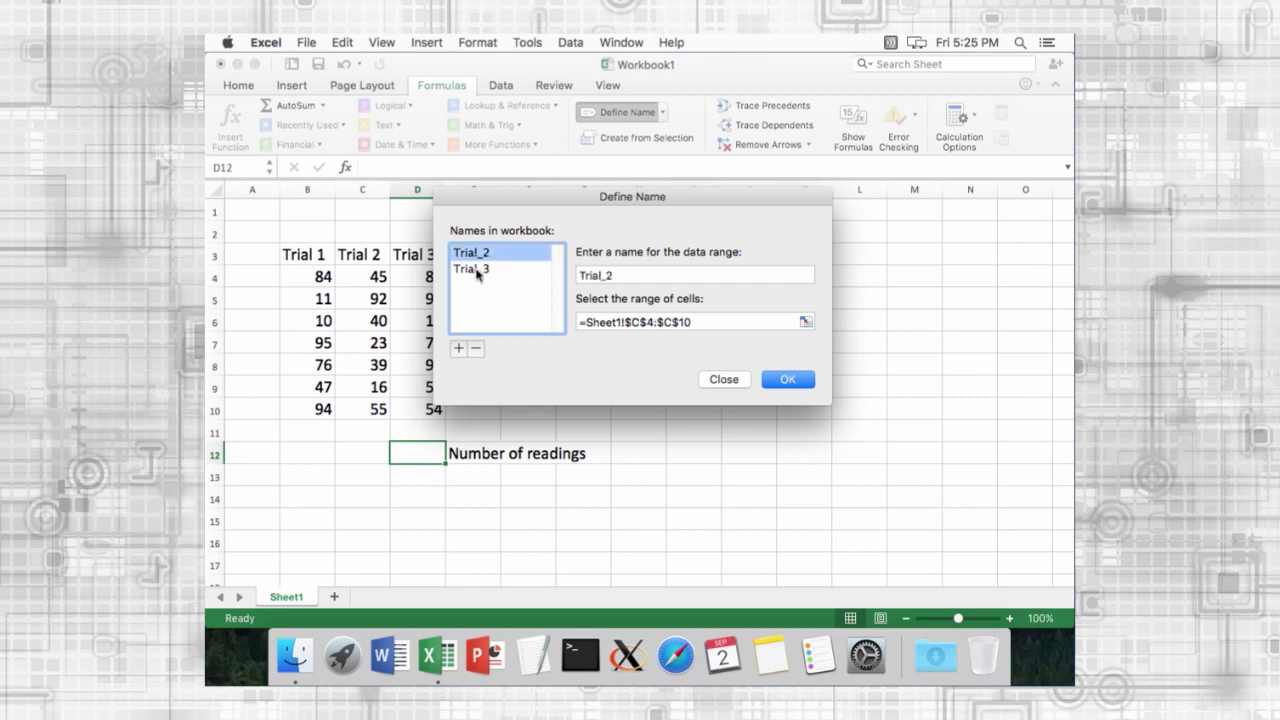
left_click(478, 275)
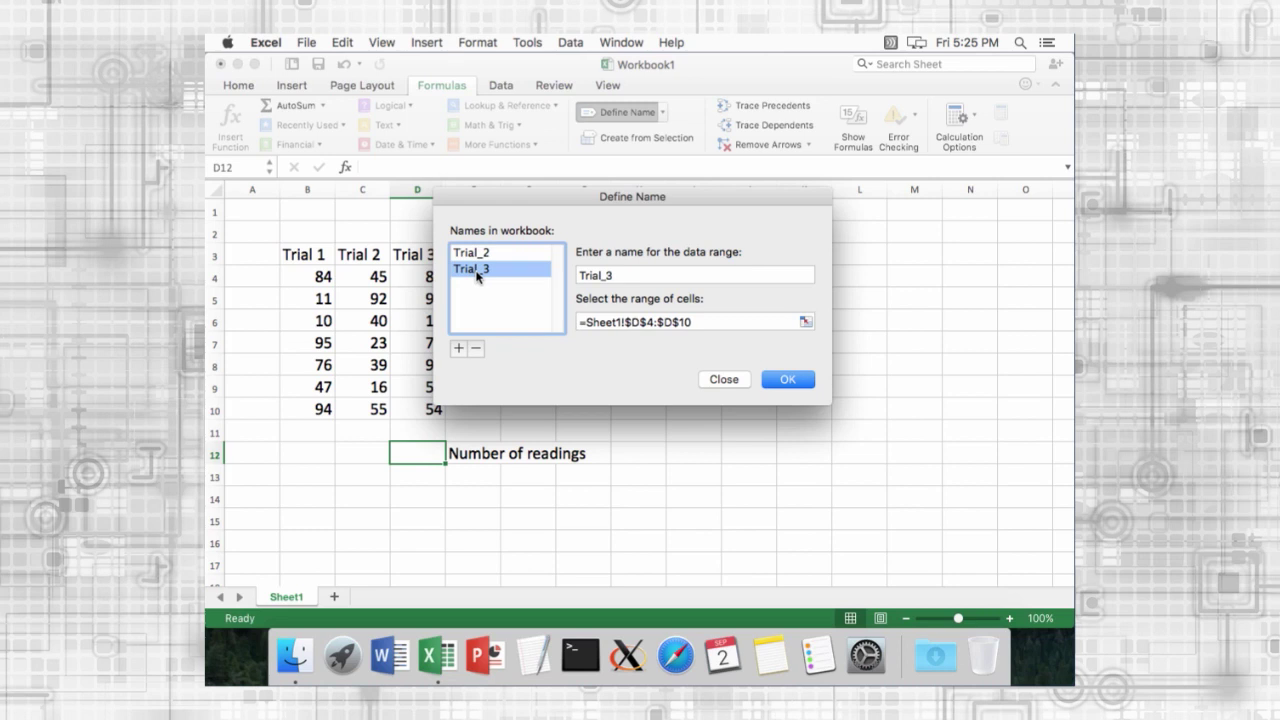
Enter =COUNT(Trial_3) in D12 using autocomplete, returning 7
left_click(722, 380)
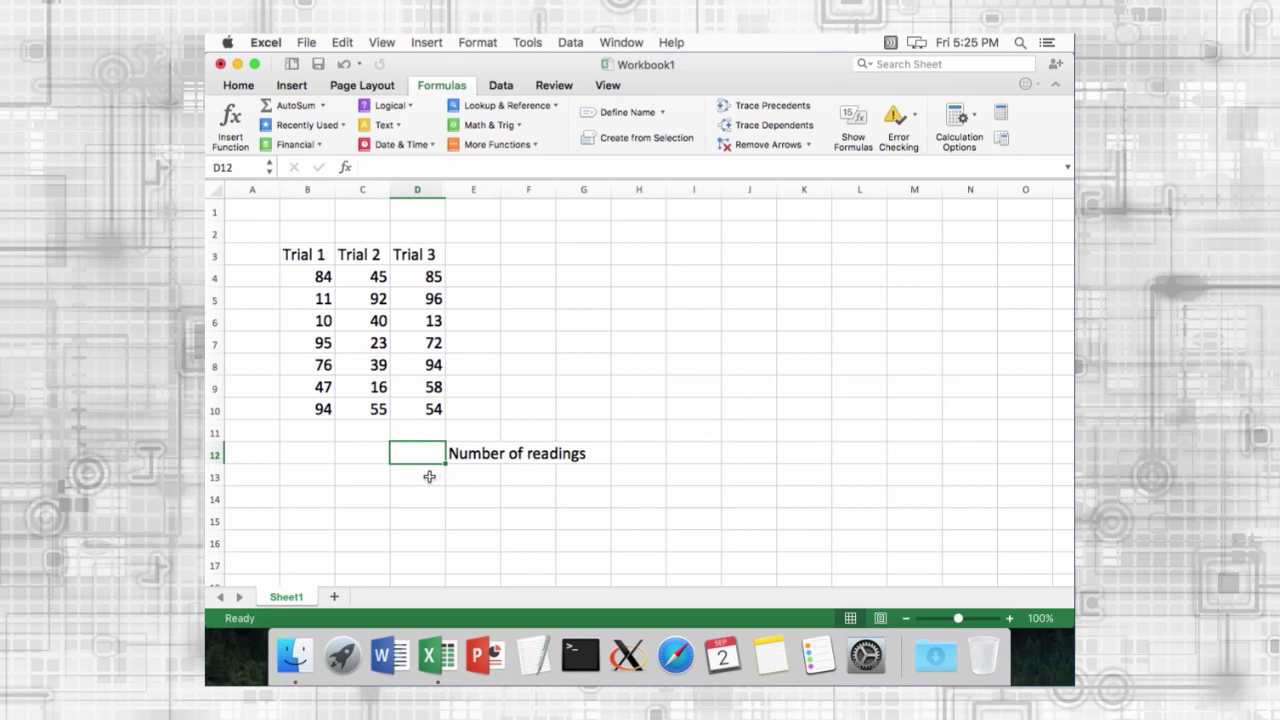
type("=count")
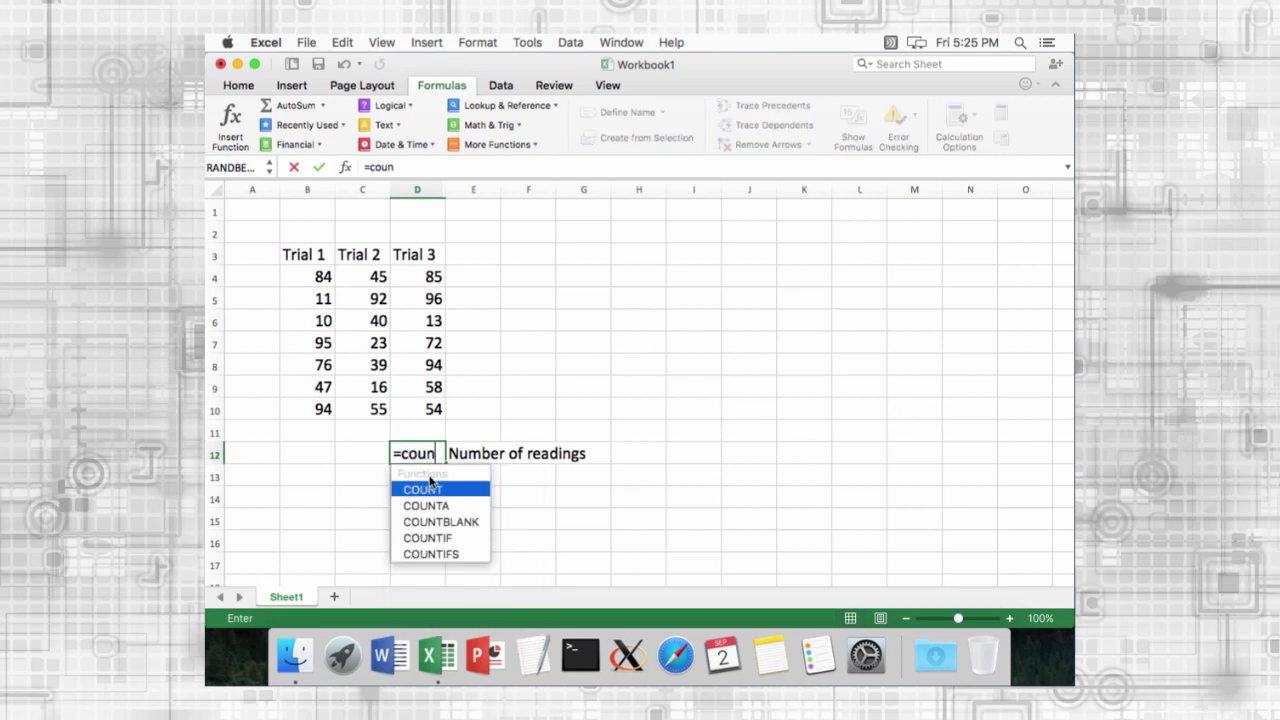
double_click(431, 483)
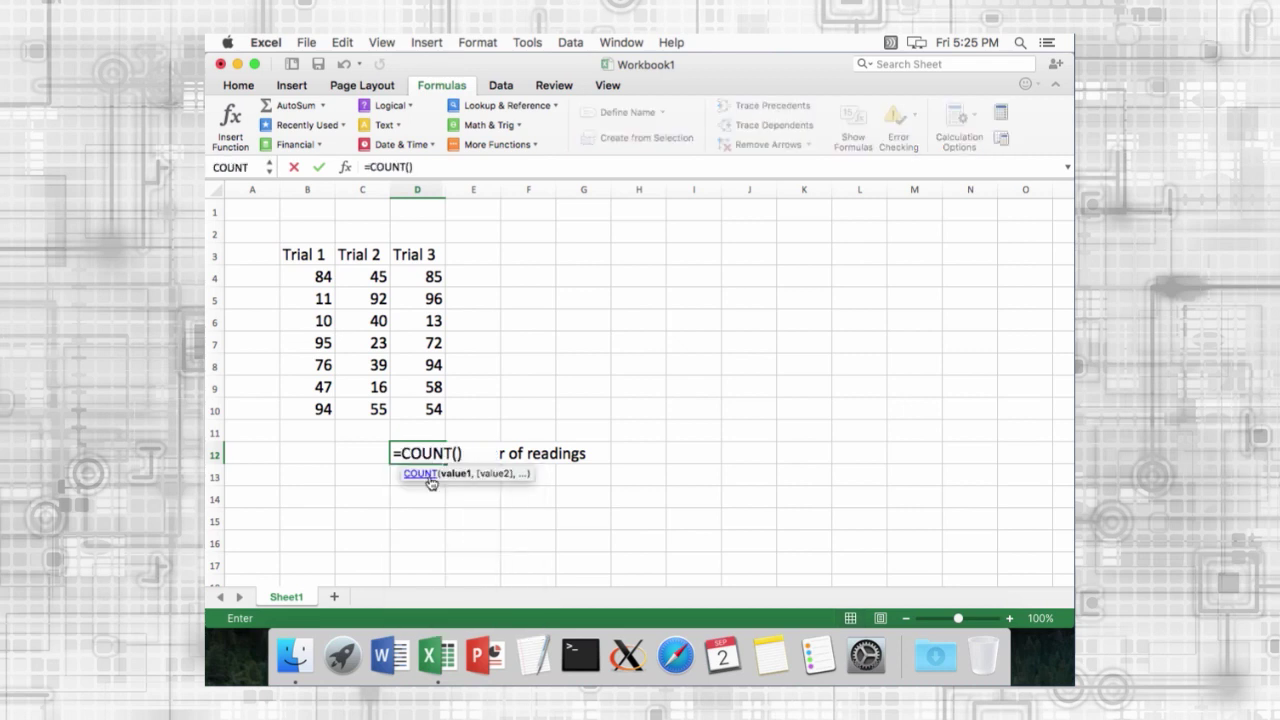
type("tr")
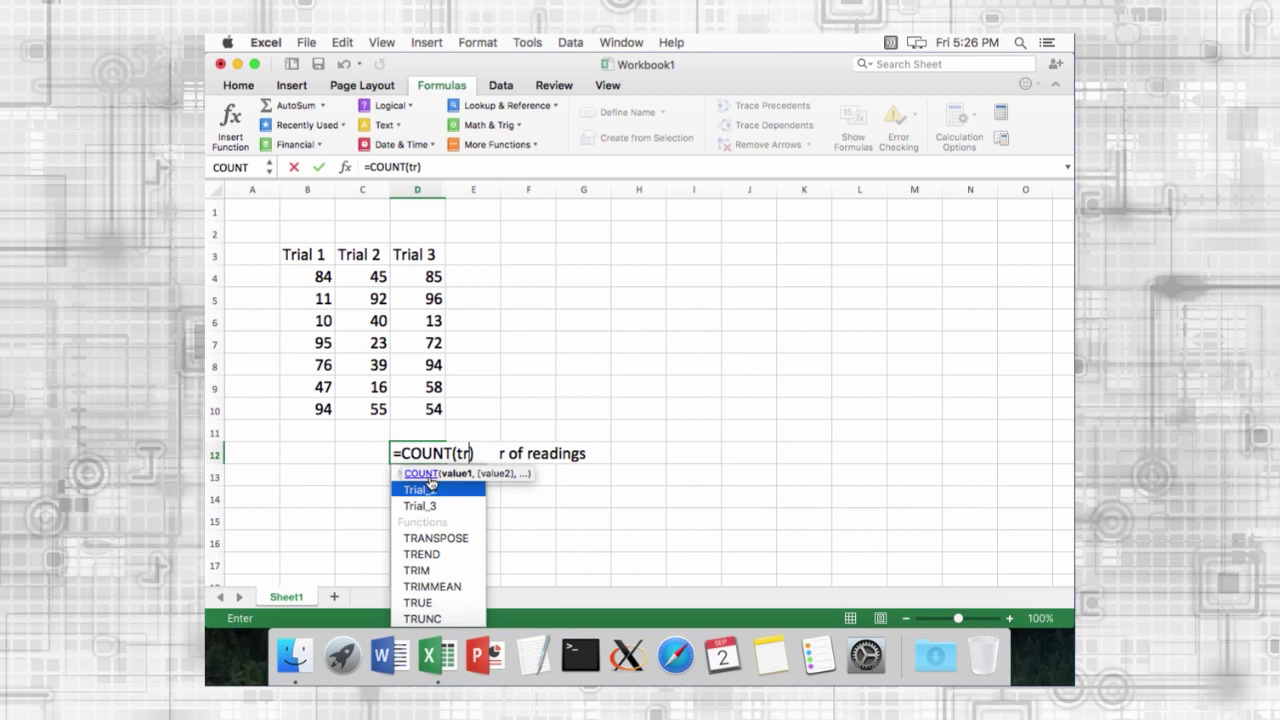
left_click(452, 506)
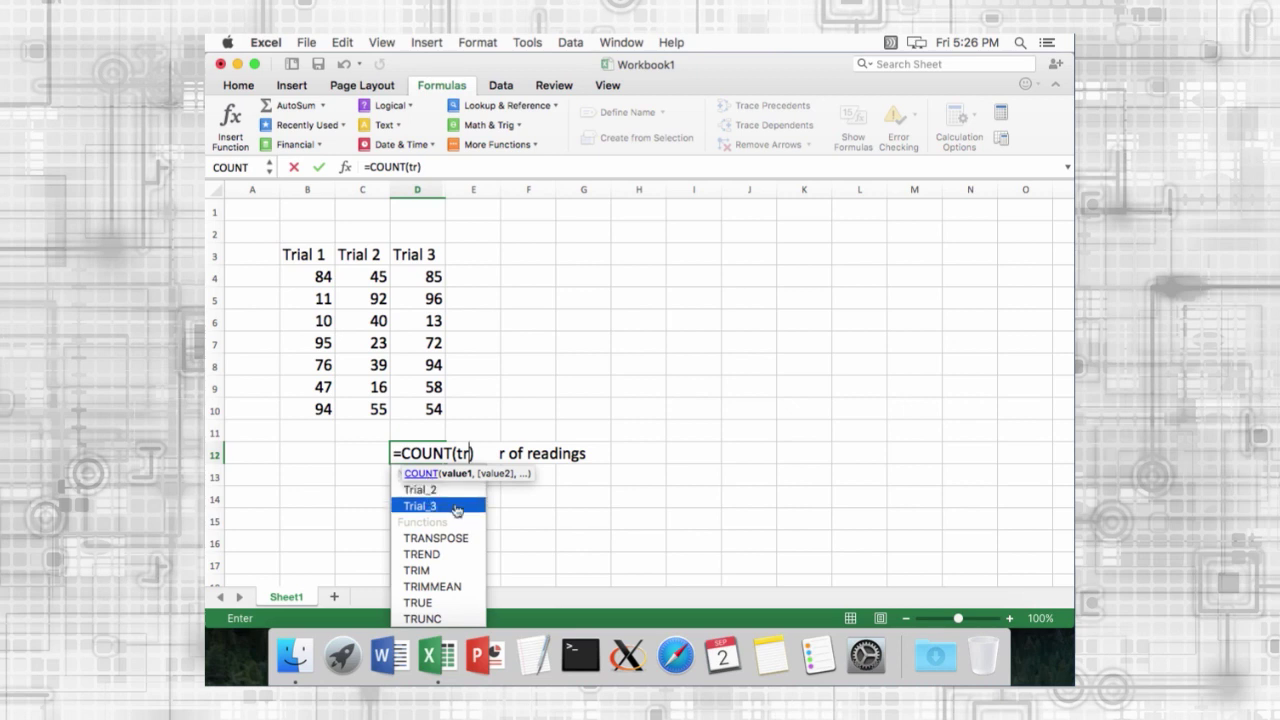
double_click(460, 508)
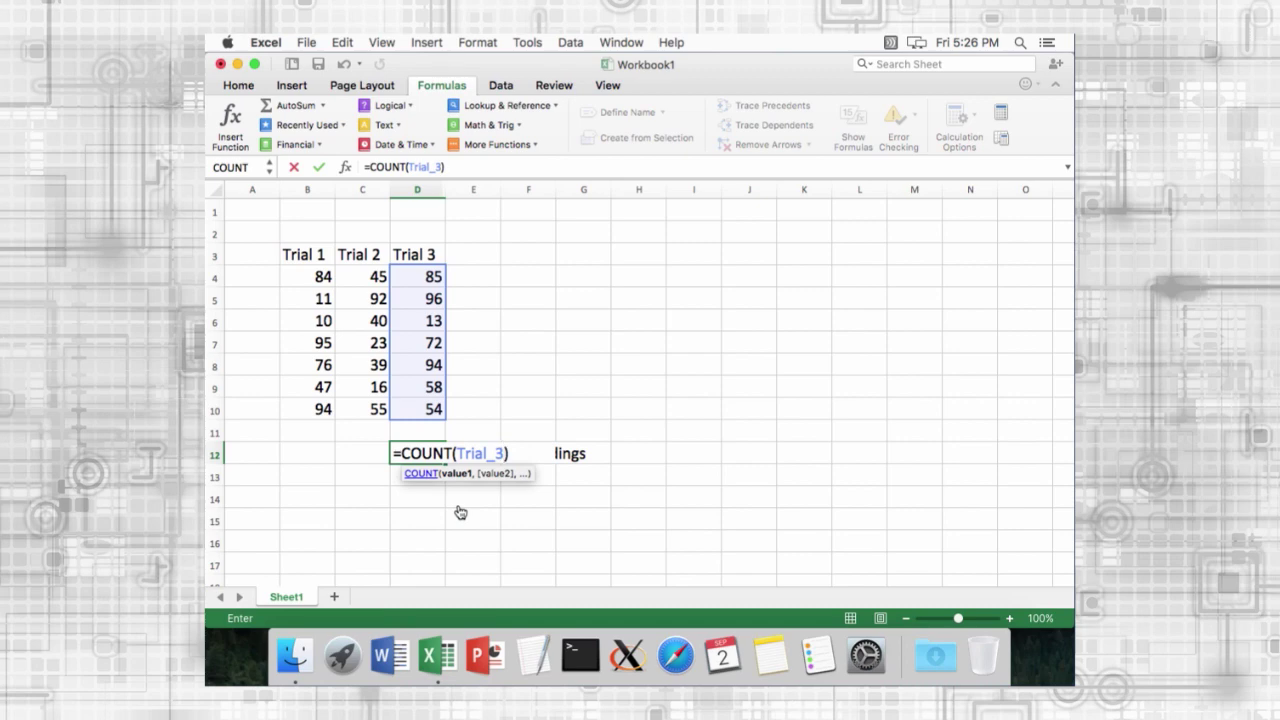
key("Return")
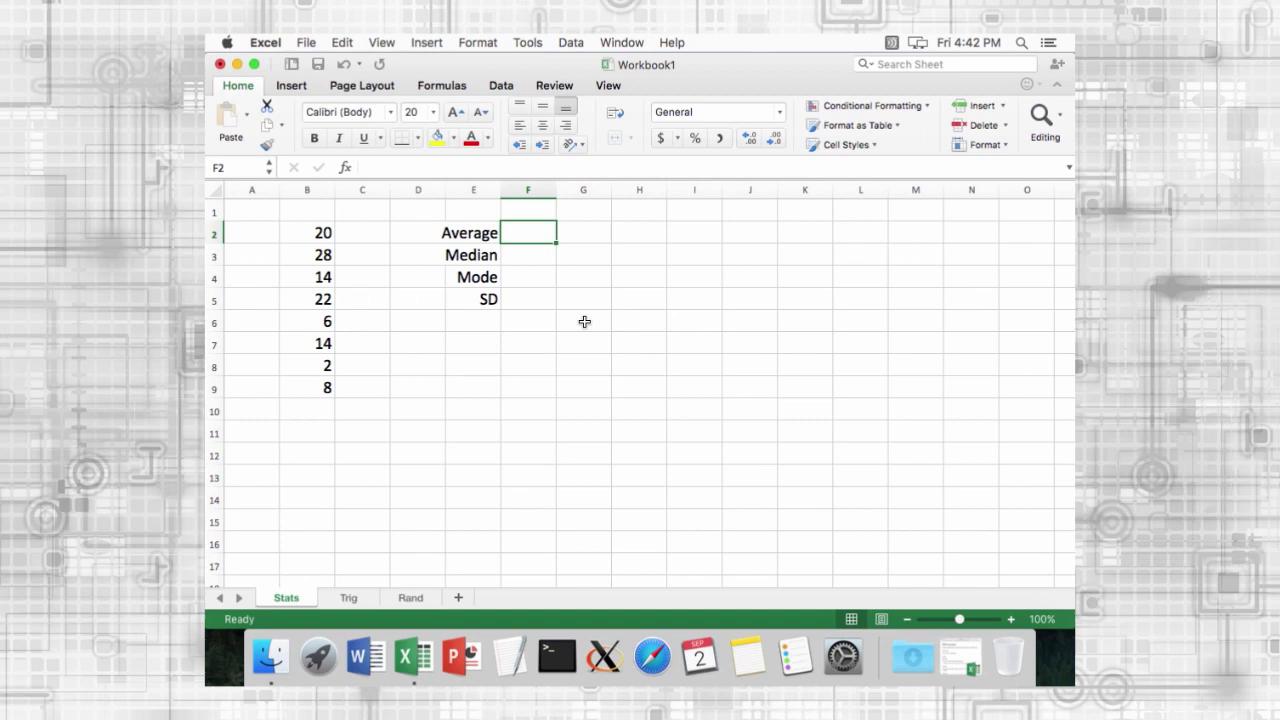
Enter =AVERAGE(scores) in F2, giving 14.25
type("=avera")
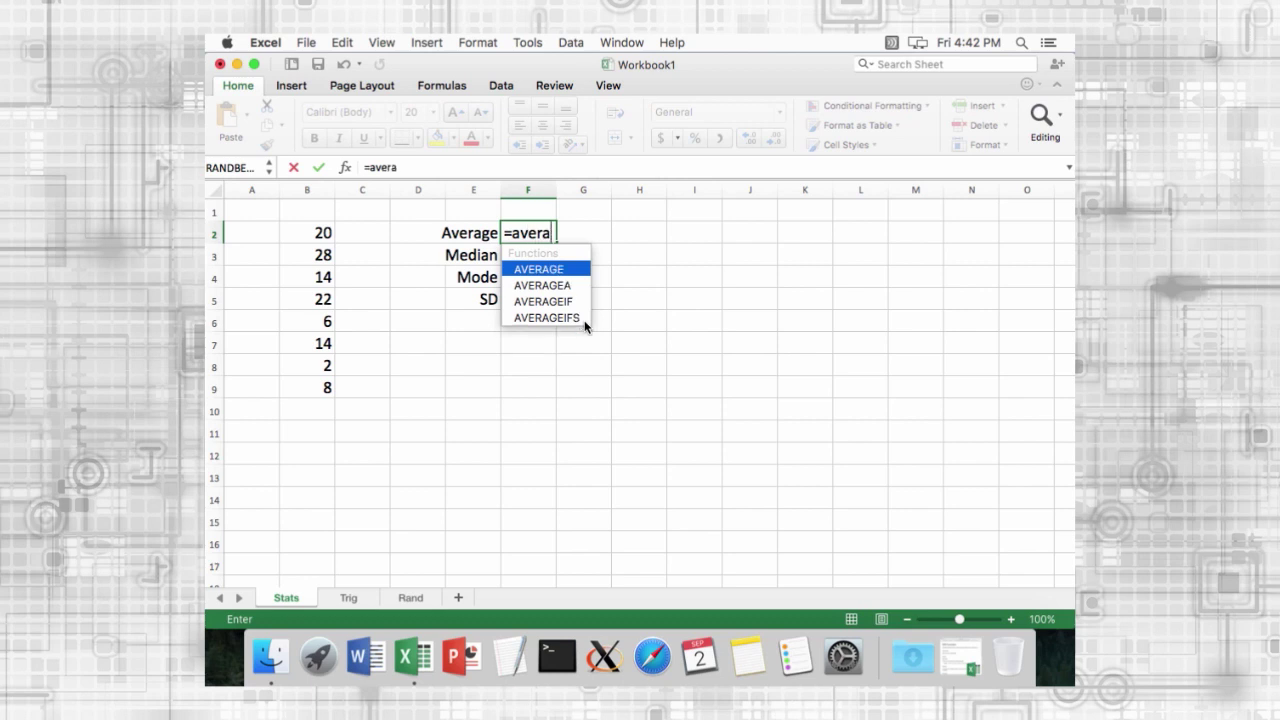
key("Tab")
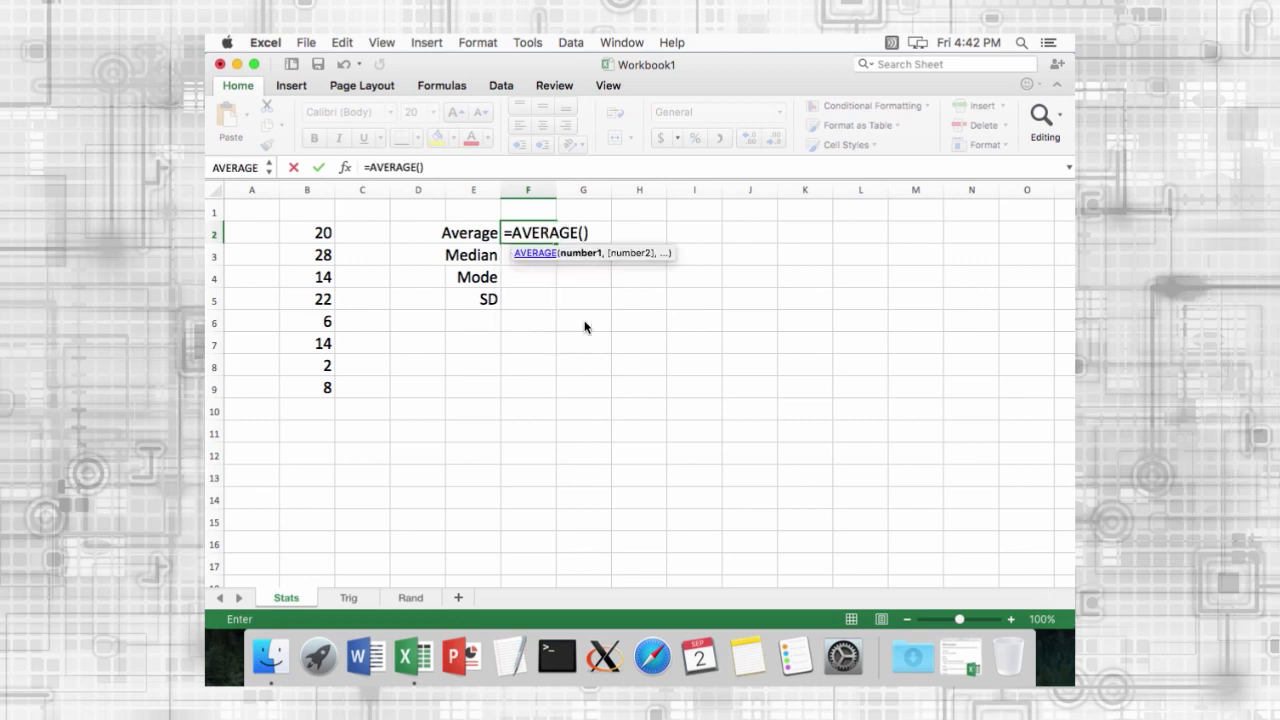
type("sc")
key("Tab")
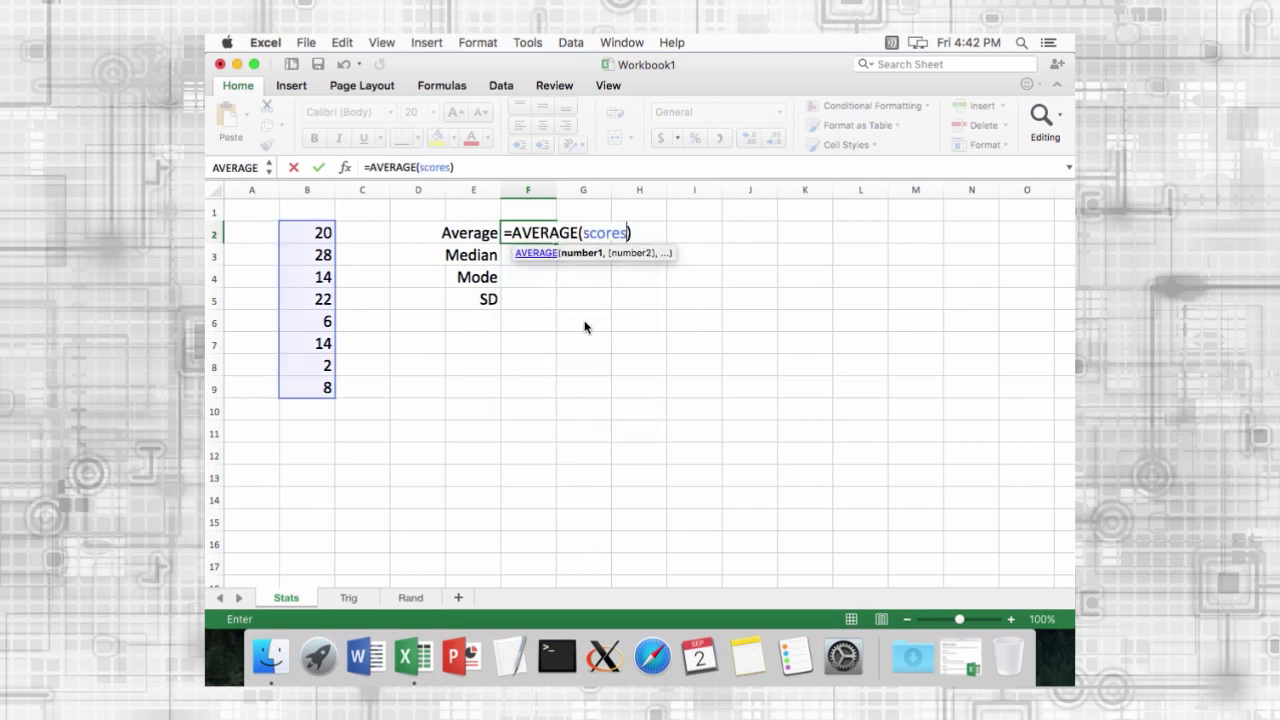
key("Return")
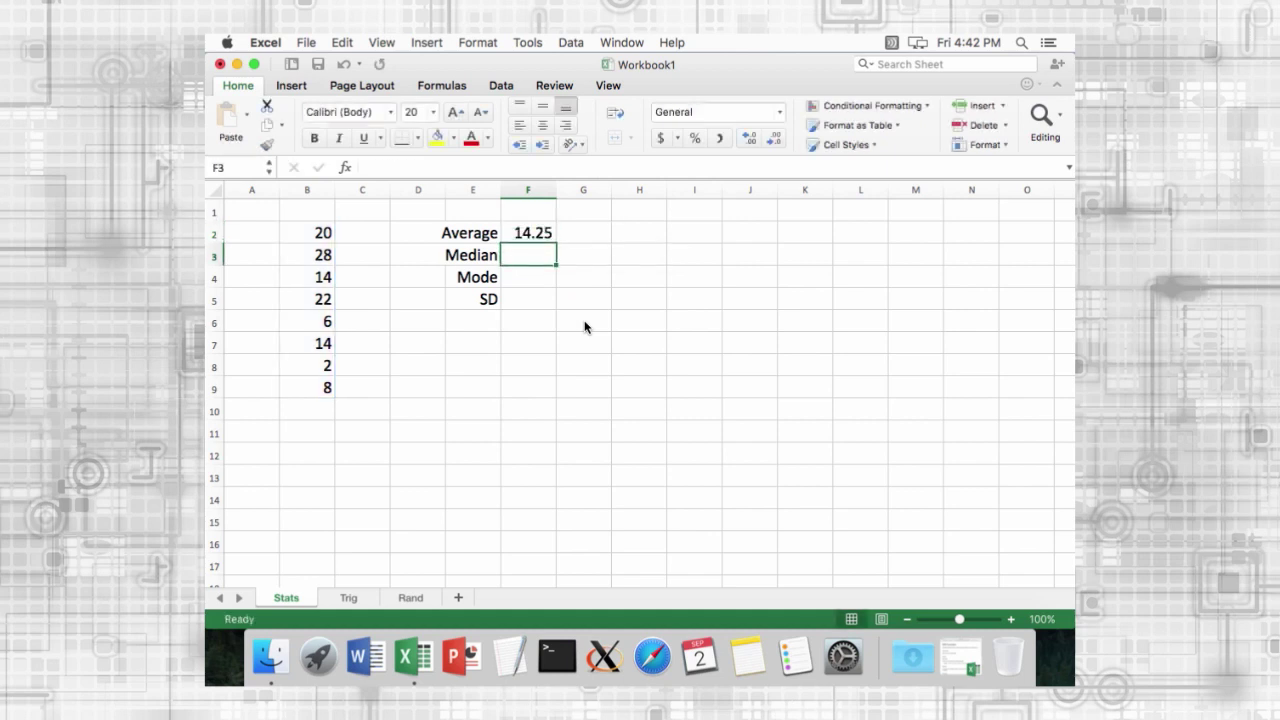
Enter =MEDIAN(scores) in F3, giving 14
type("=medi")
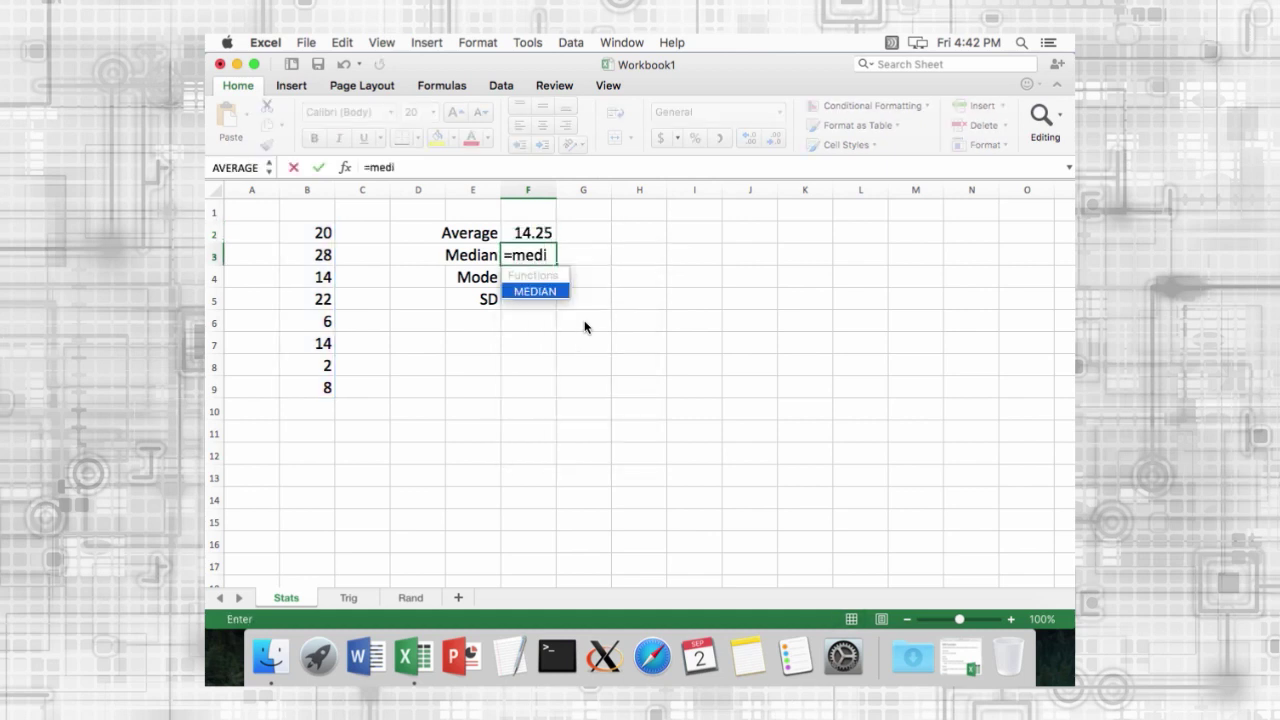
key("Tab")
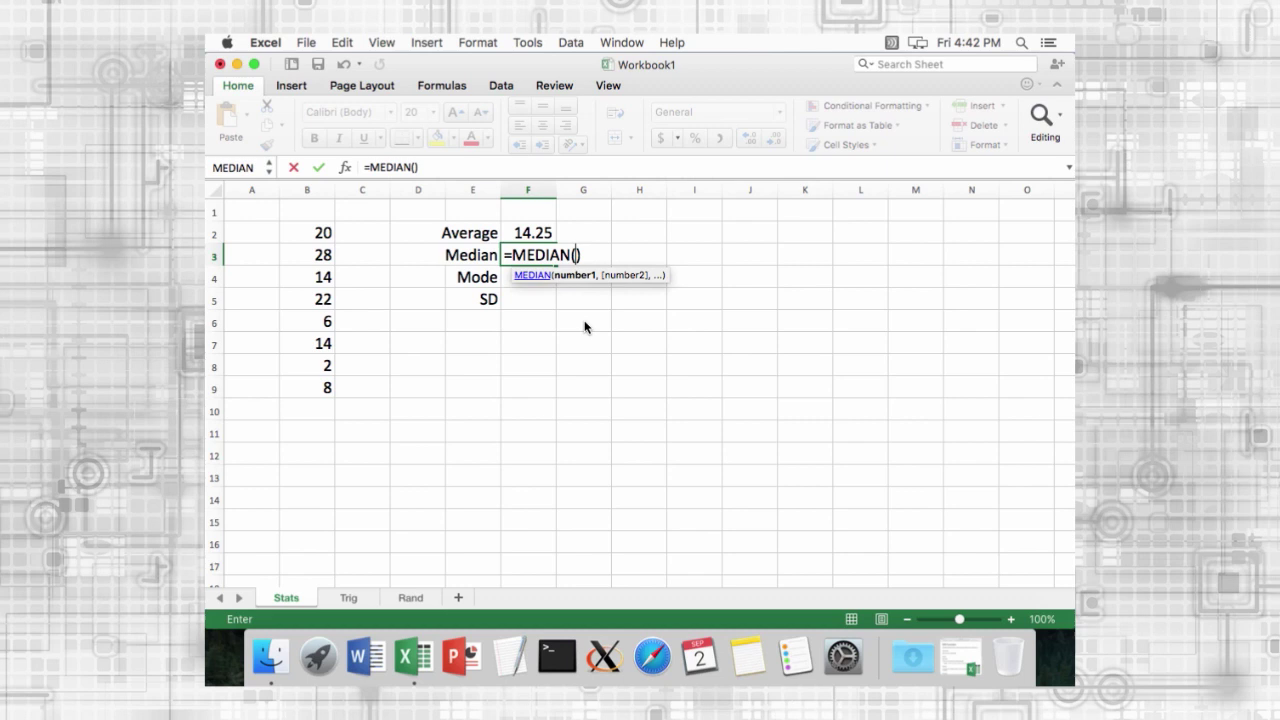
type("sc")
key("Tab")
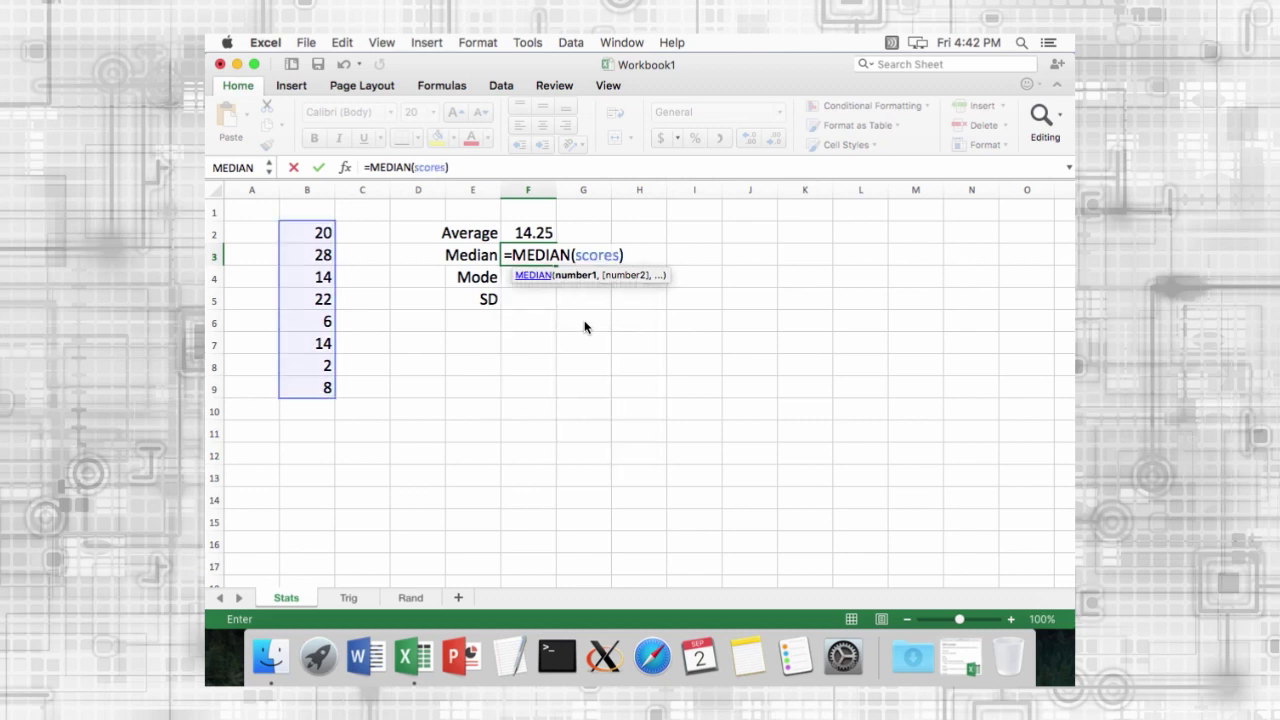
key("Return")
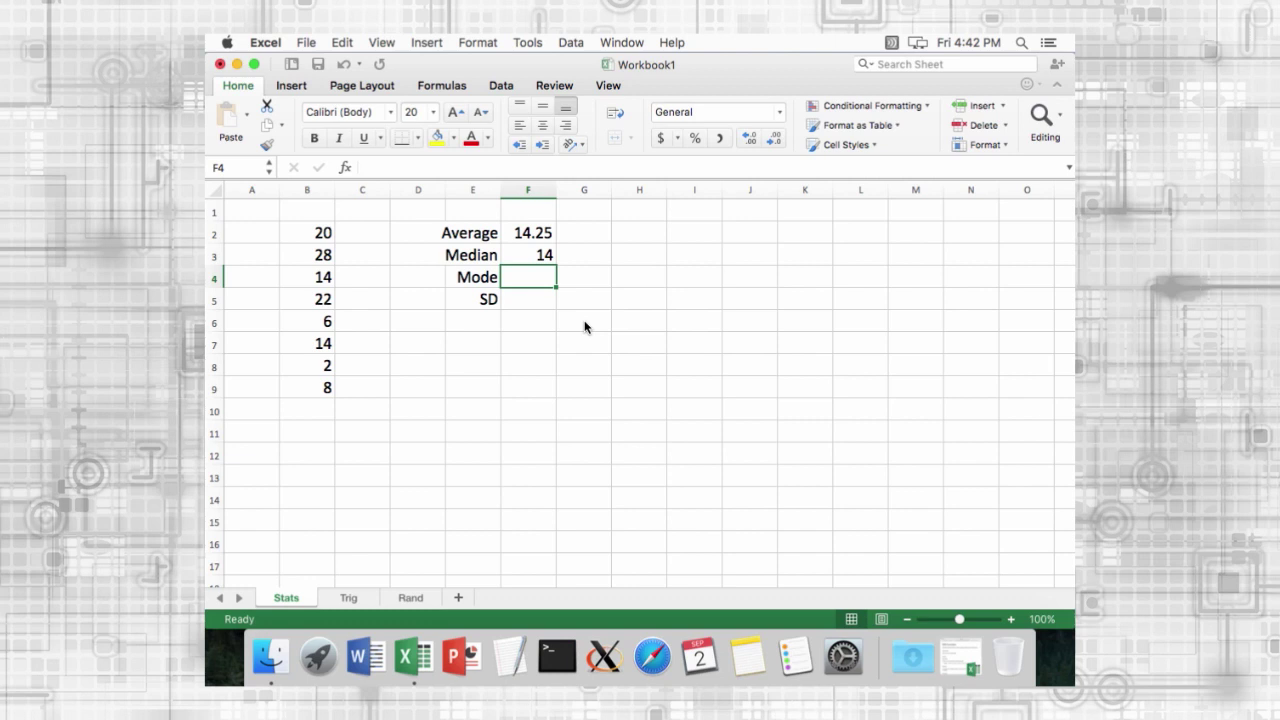
Enter =MODE.SNGL(scores) in F4, giving 14
type("=mode")
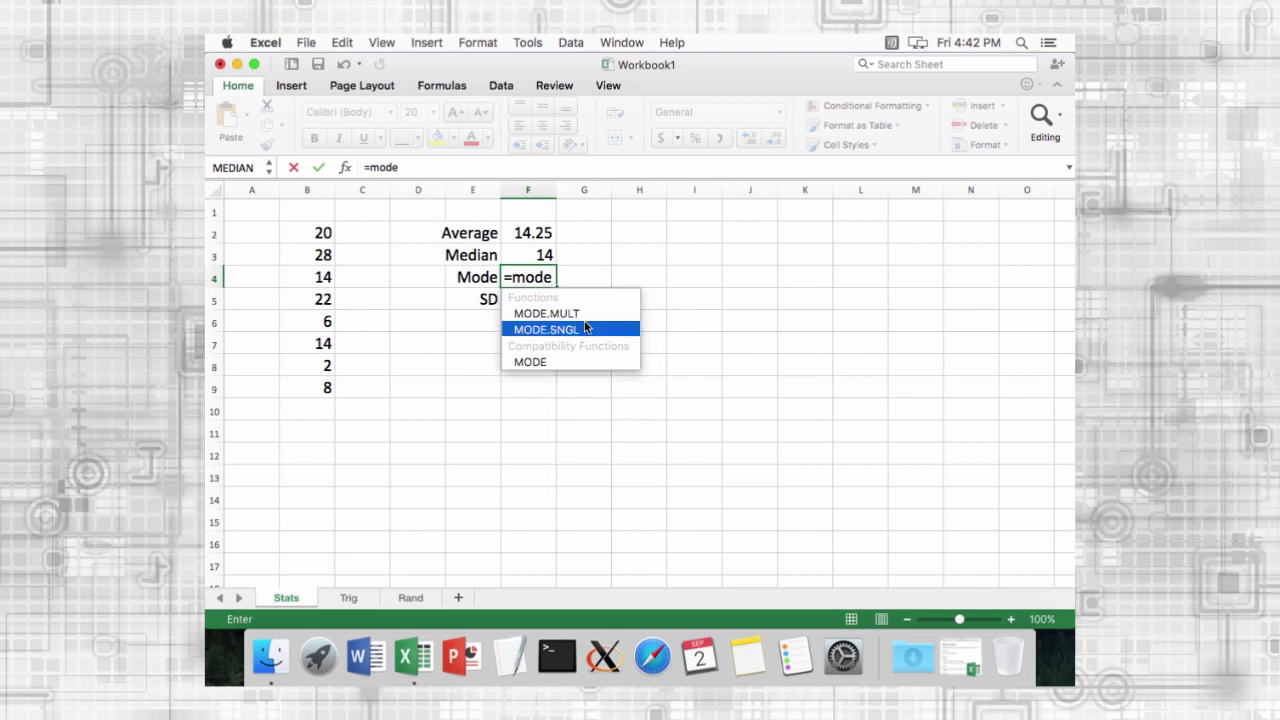
double_click(585, 327)
type("score")
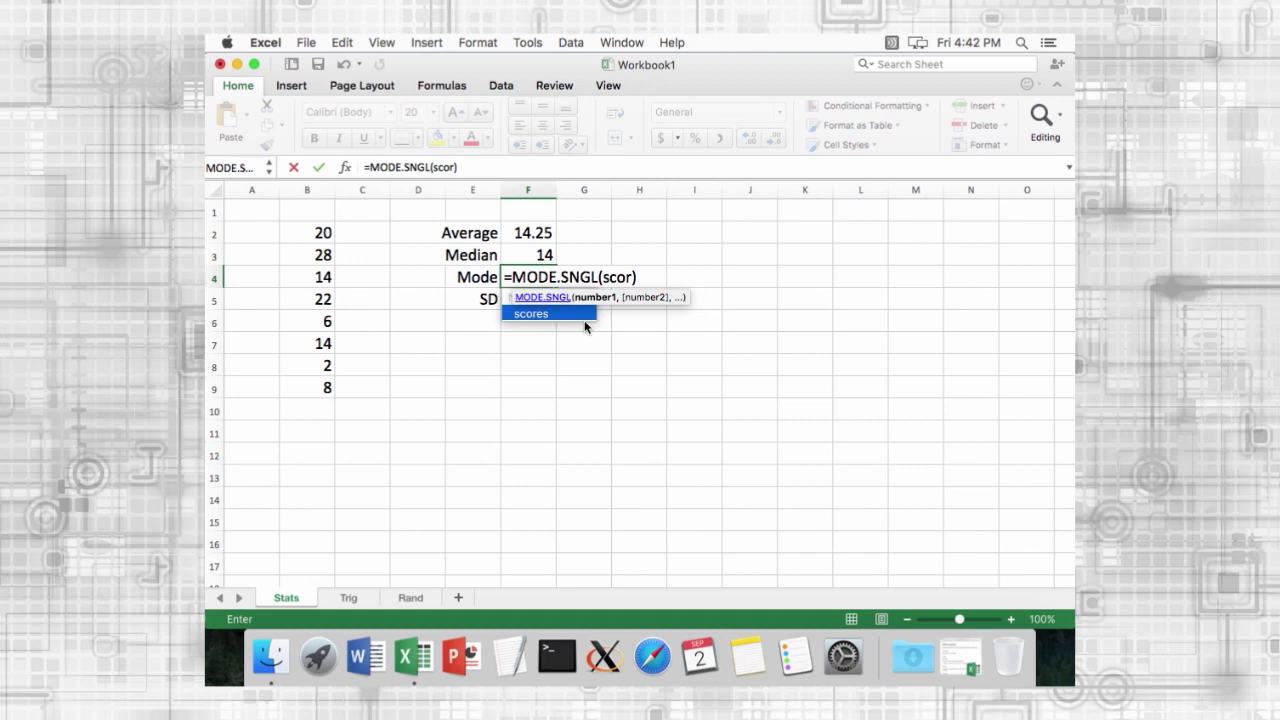
double_click(584, 318)
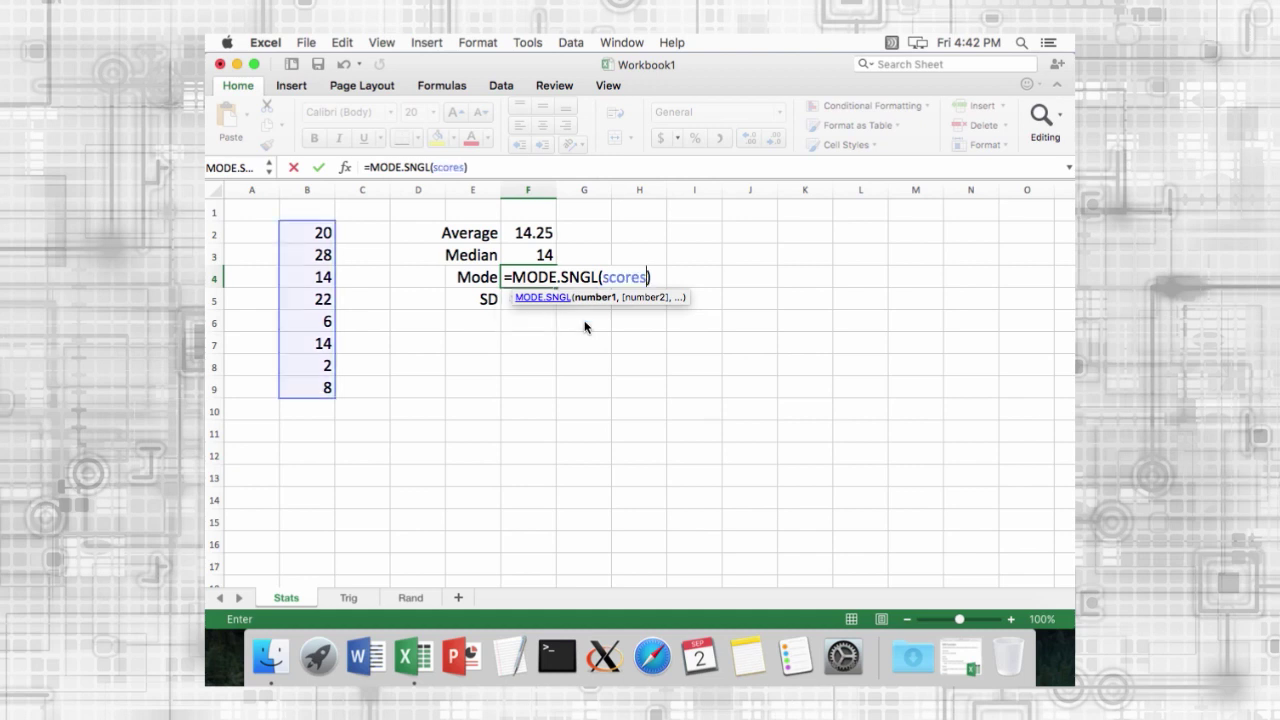
key("Return")
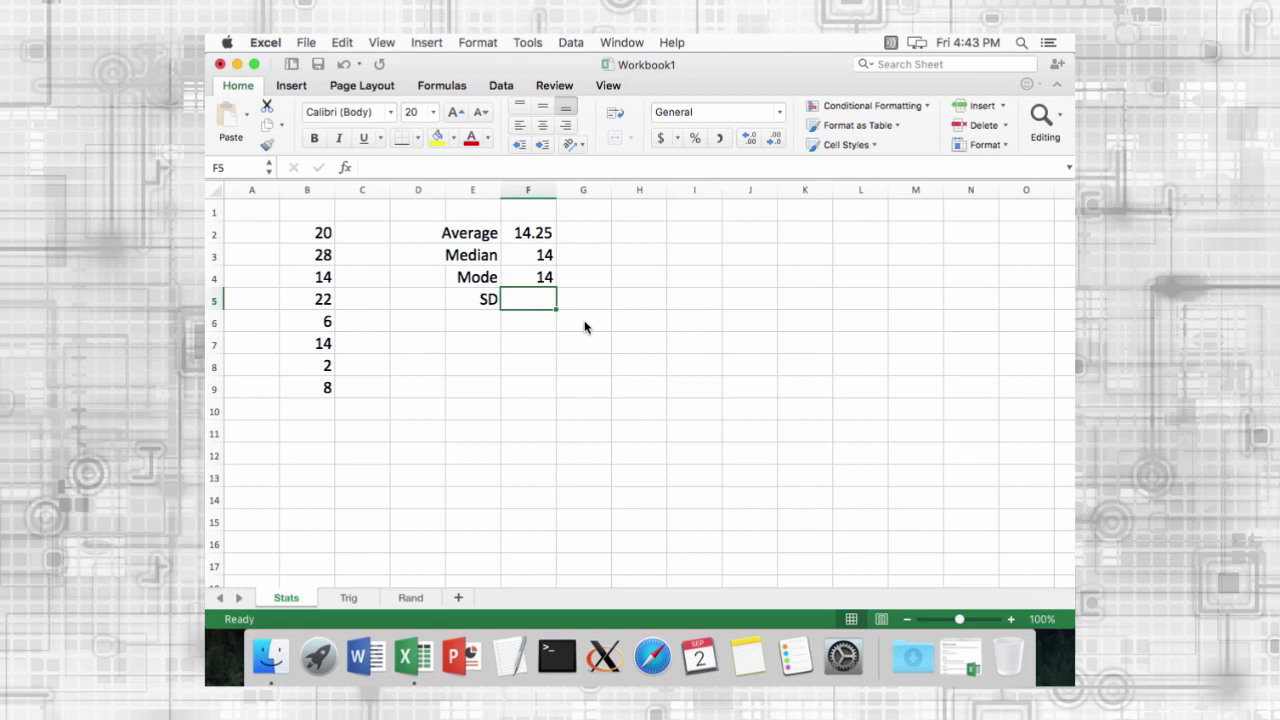
Enter =STDEV.S(scores) in F5, giving 8.779
type("=s")
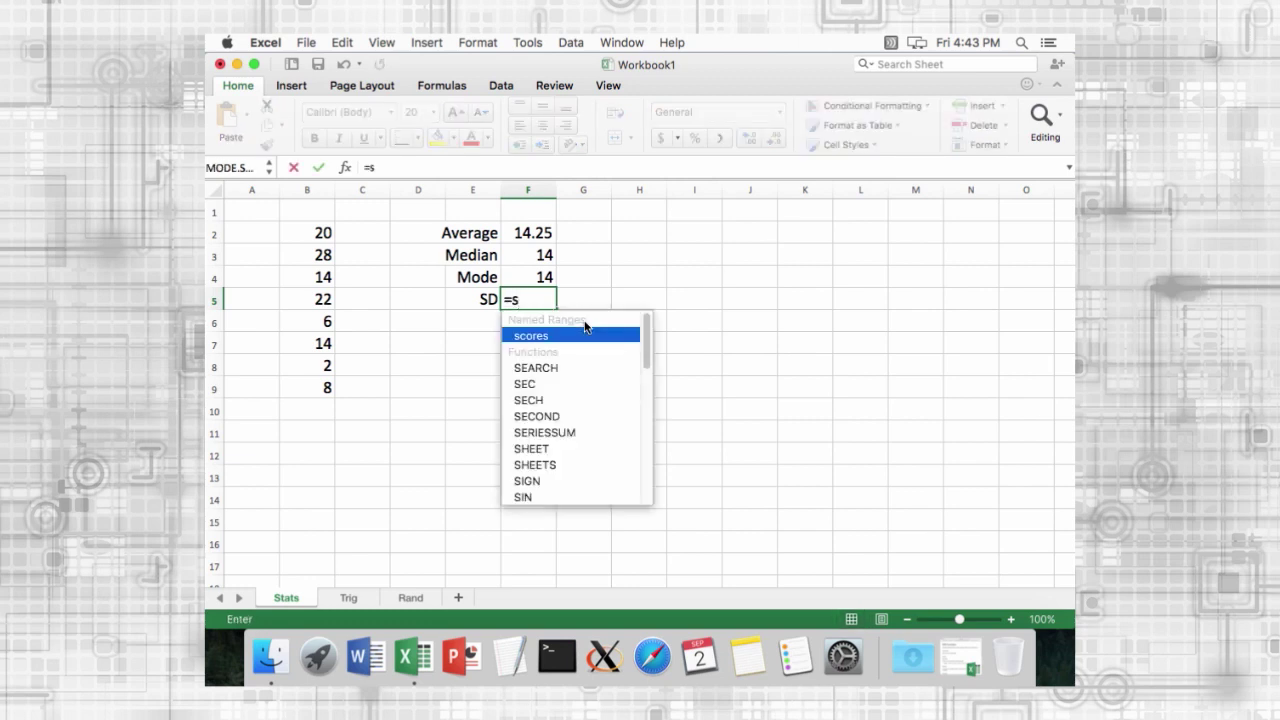
type("tde")
key("Down")
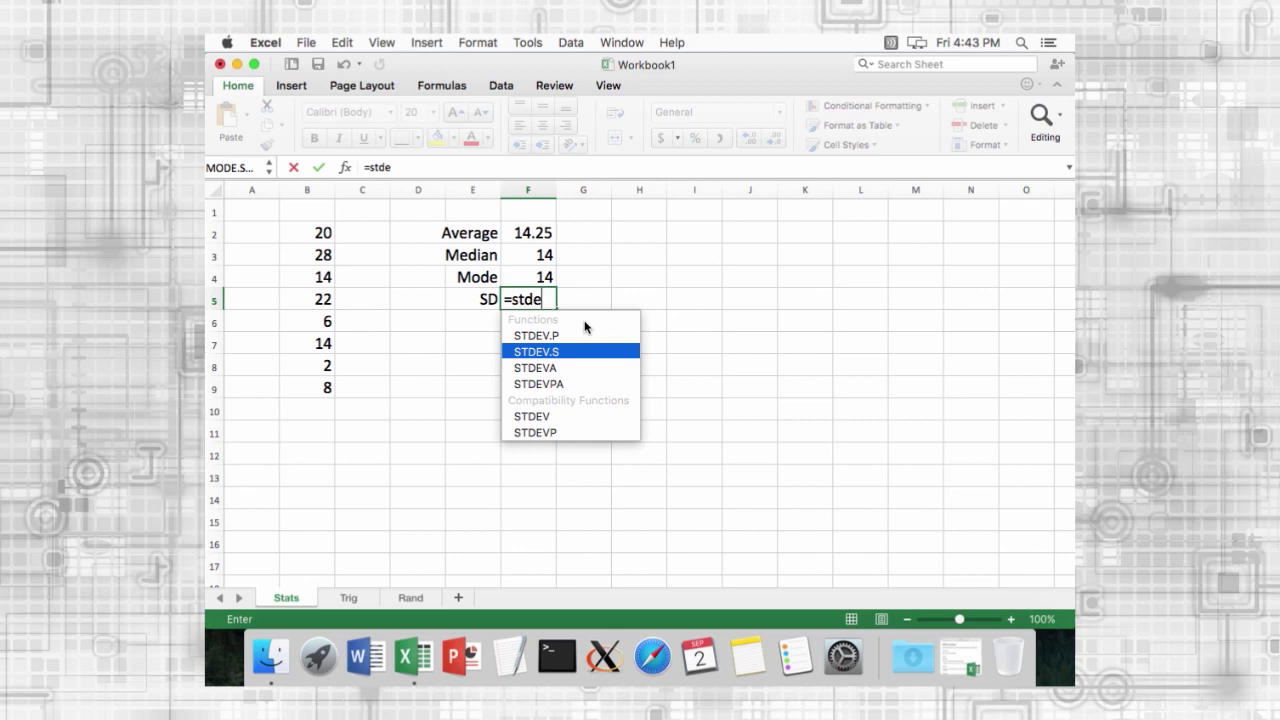
key("Tab")
type("score")
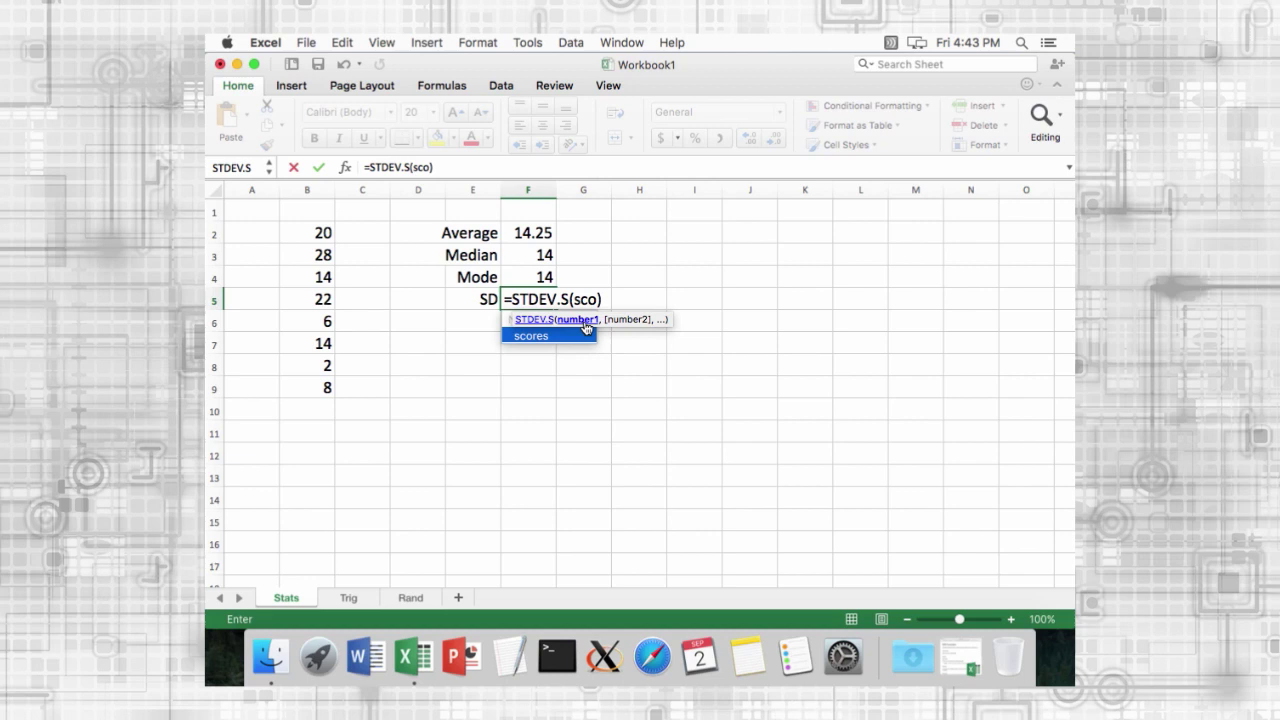
key("Tab")
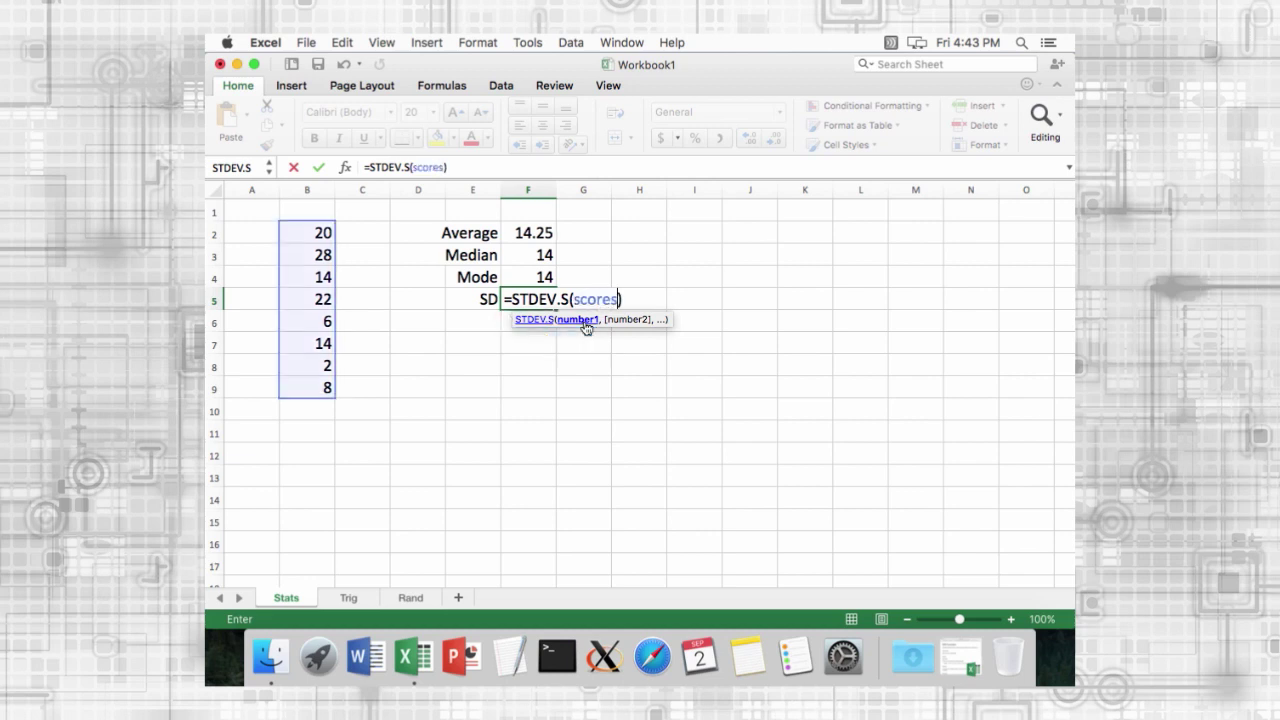
key("Return")
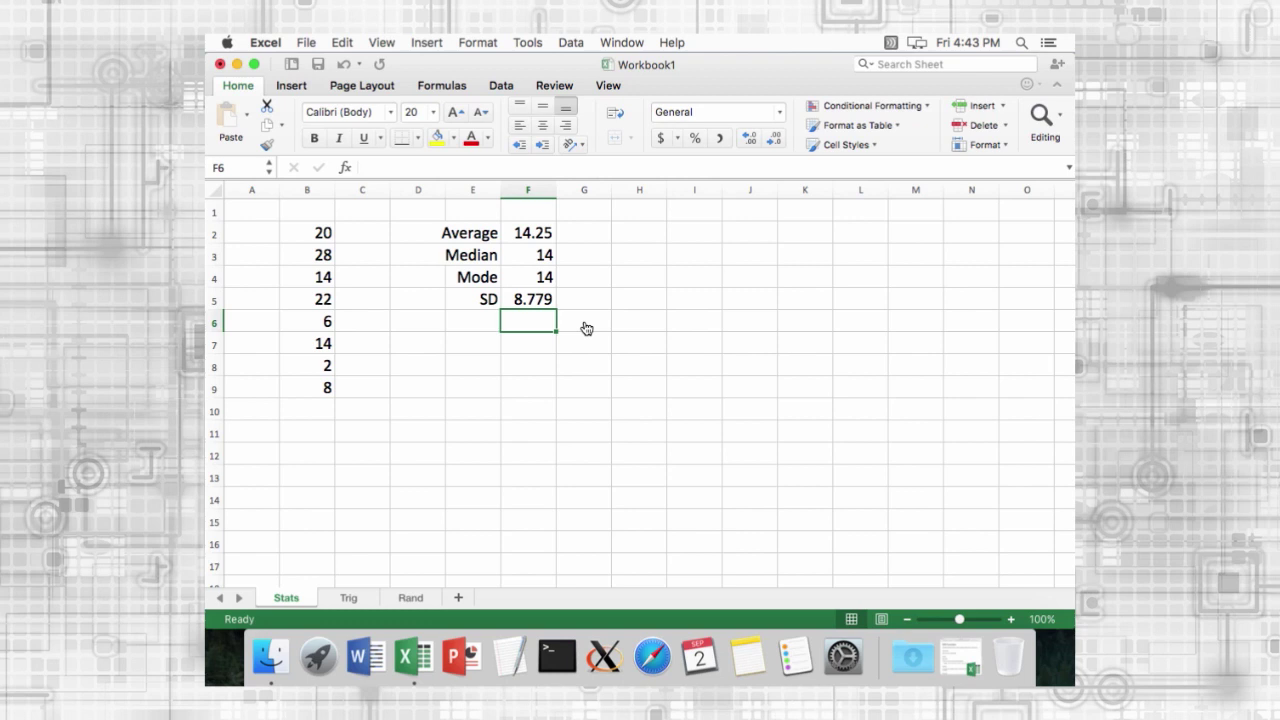
Enter =SQRT(9) in F8, showing 3
key("Down")
key("Down")
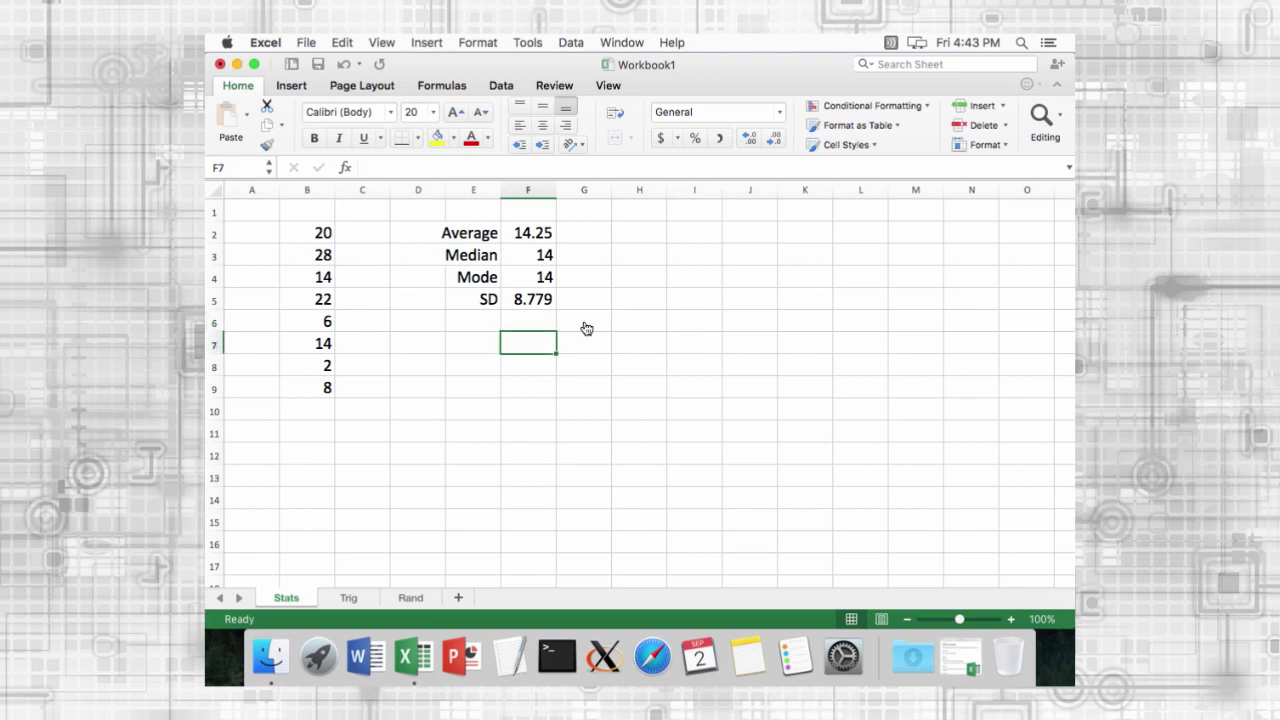
type("=")
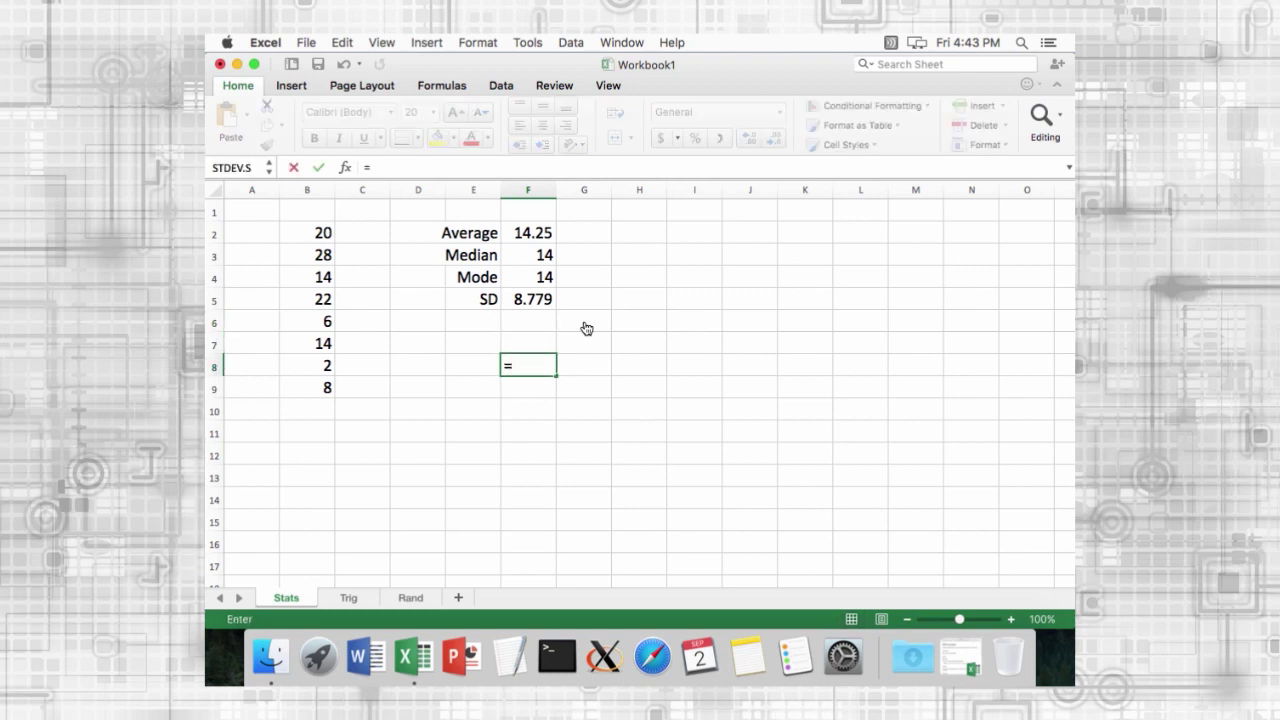
type("sq")
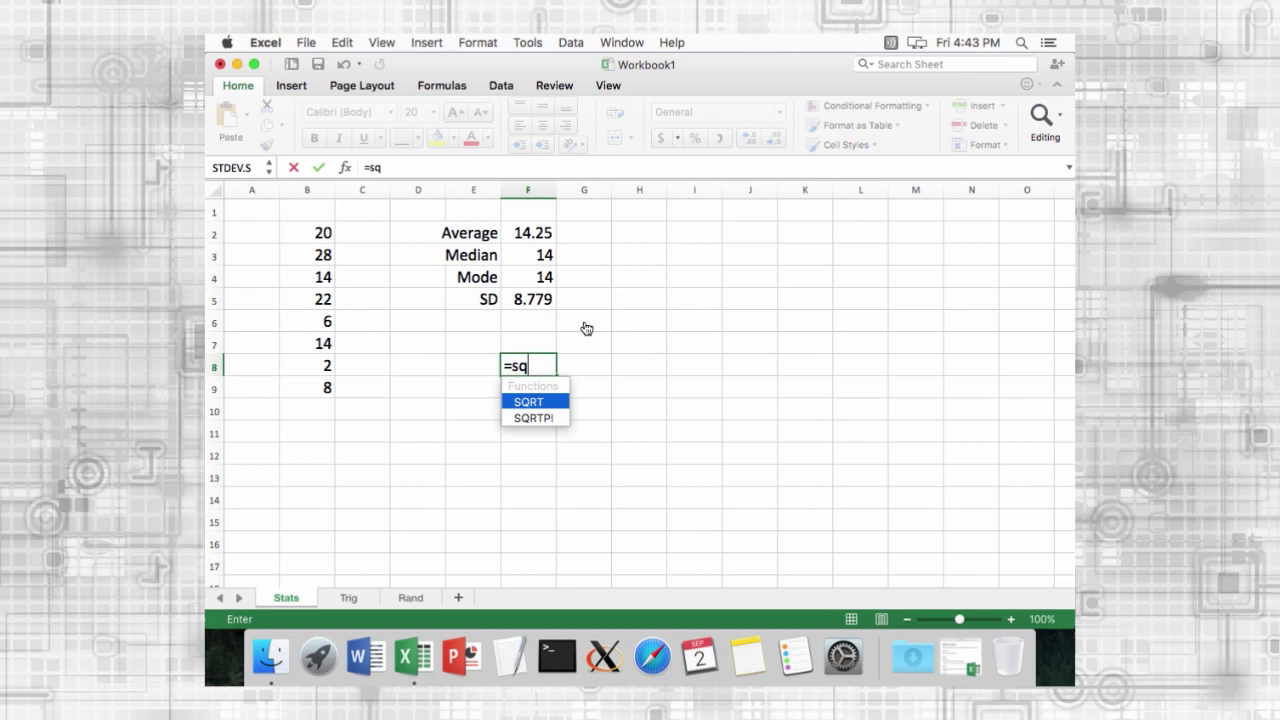
key("Tab")
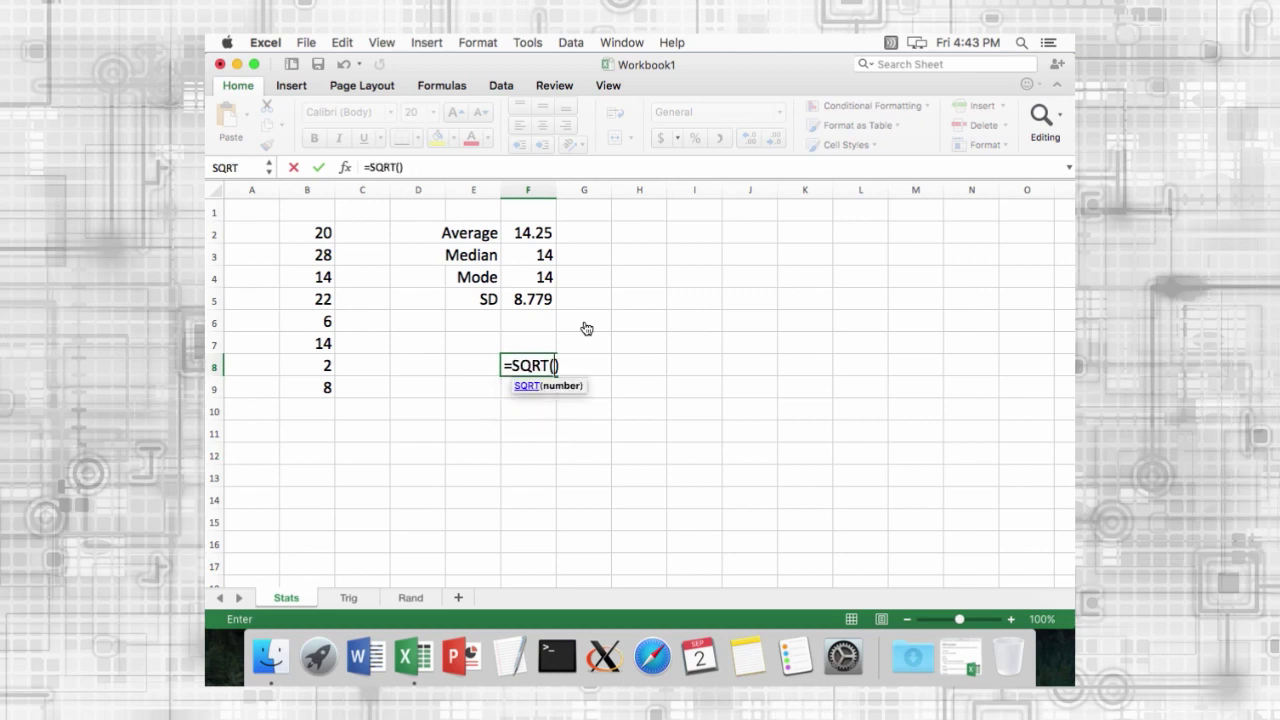
type("9")
key("Return")
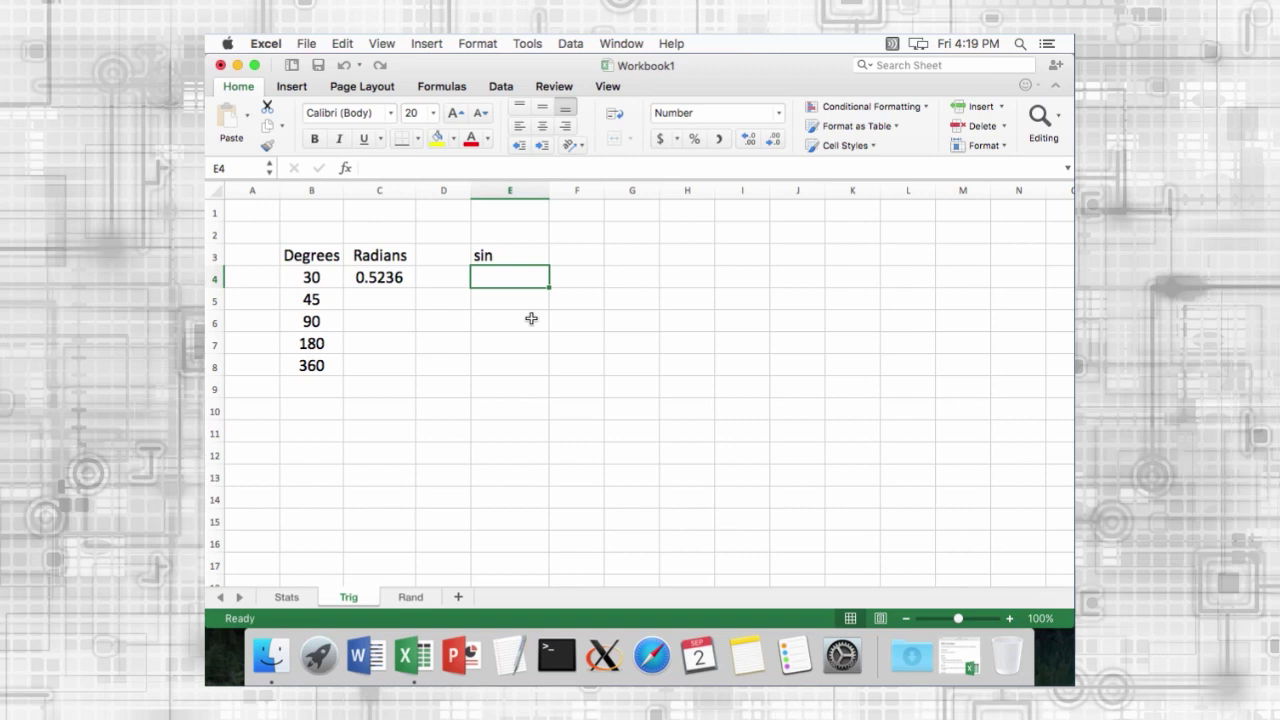
Start =SIN in E4 and open its help article on radian angles
type("=sin")
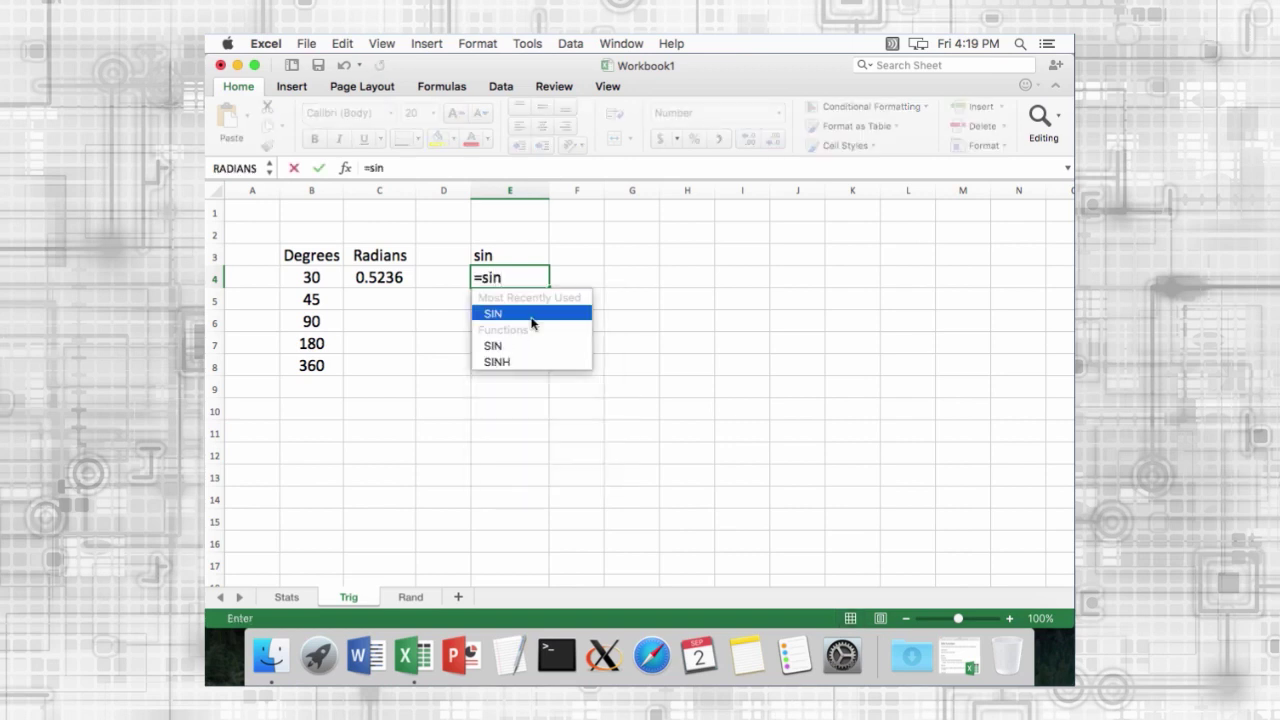
key("Tab")
left_click(492, 298)
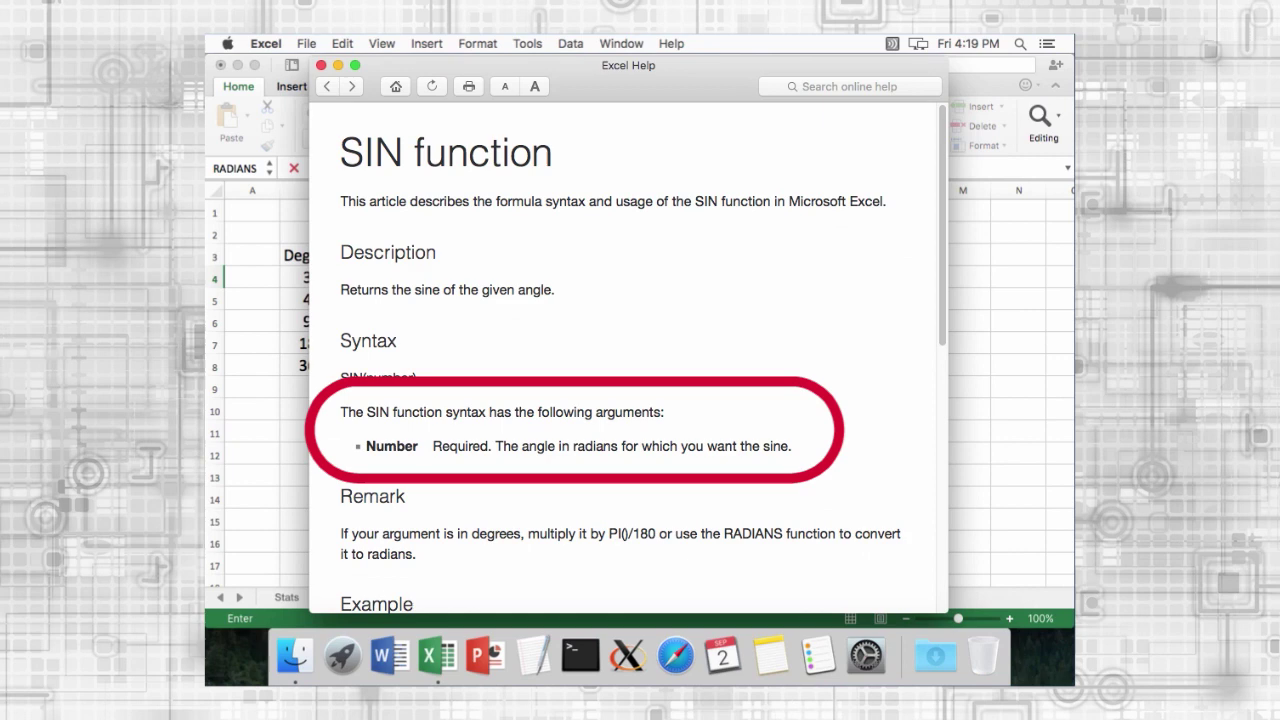
Enter =RADIANS(ang_deg) in C5 to convert 45 degrees
key("super+m")
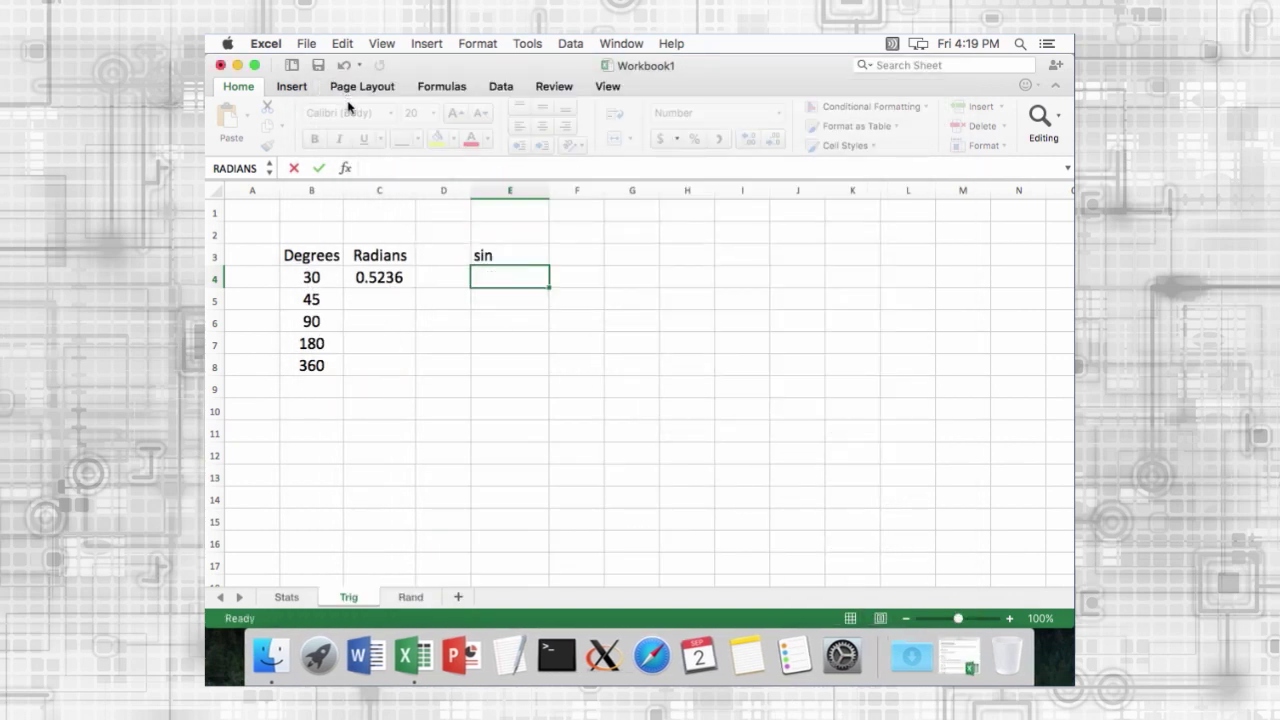
left_click(383, 299)
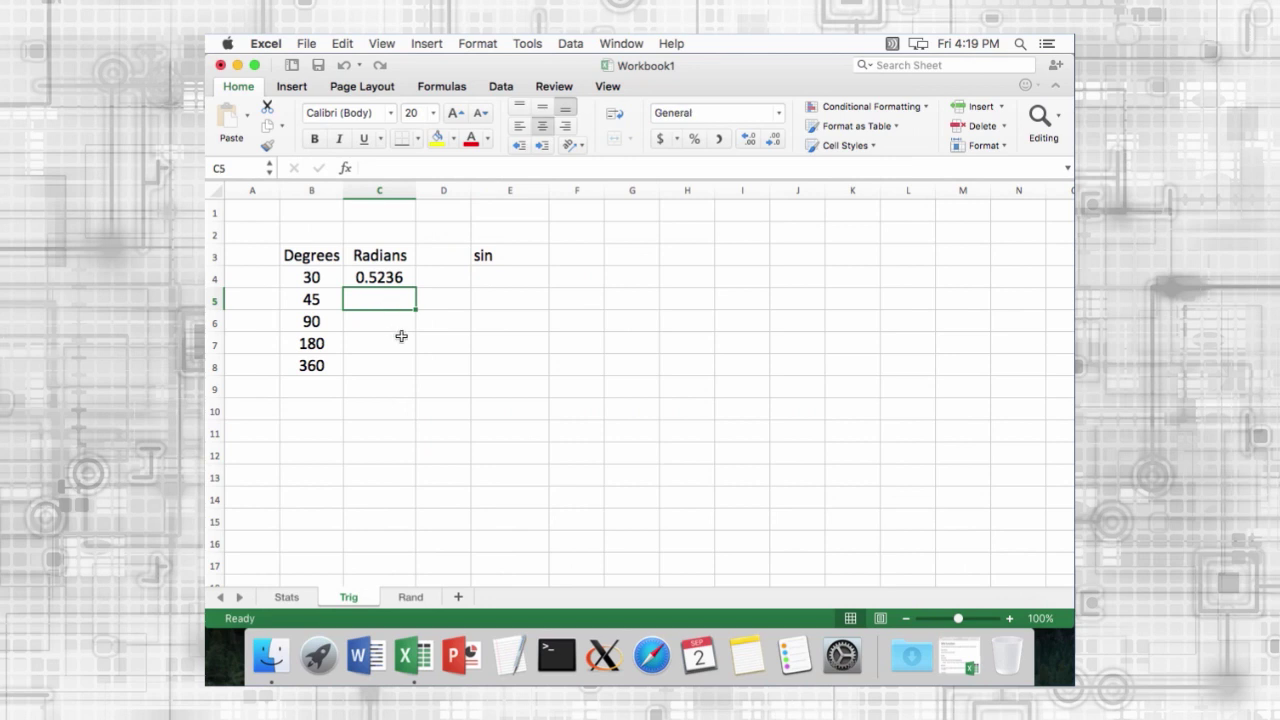
type("=ra")
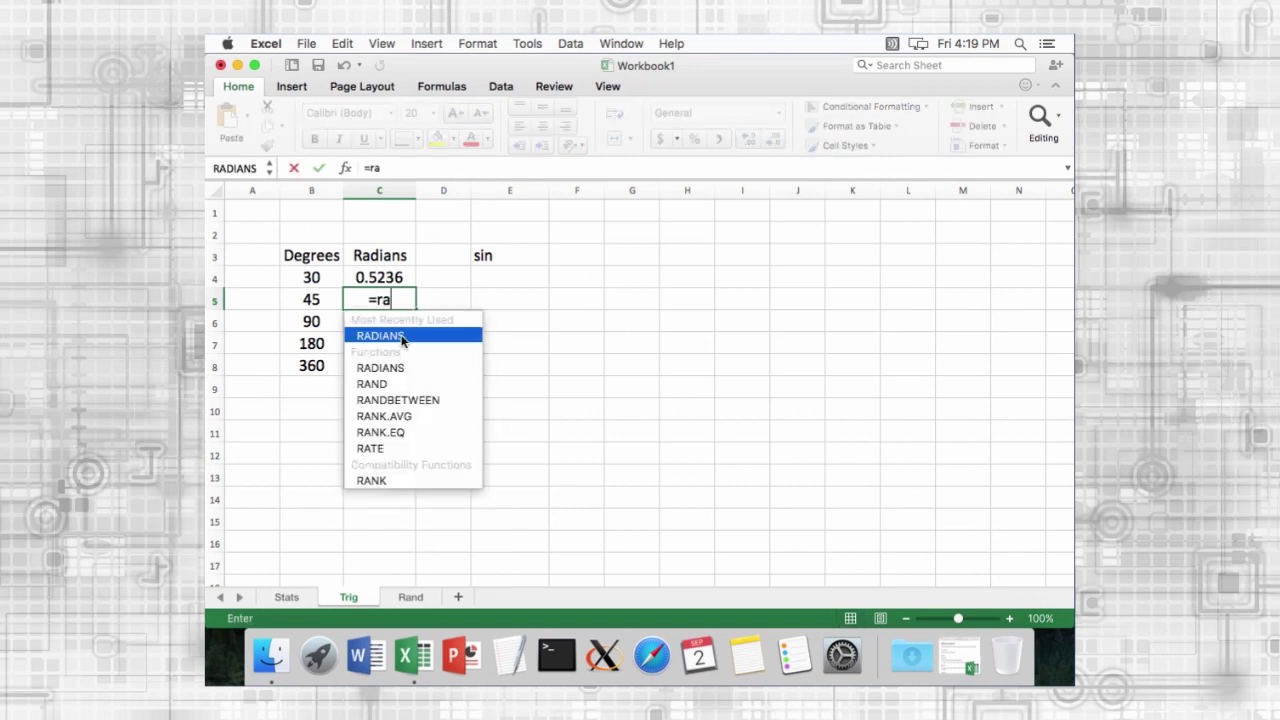
double_click(403, 336)
type("an")
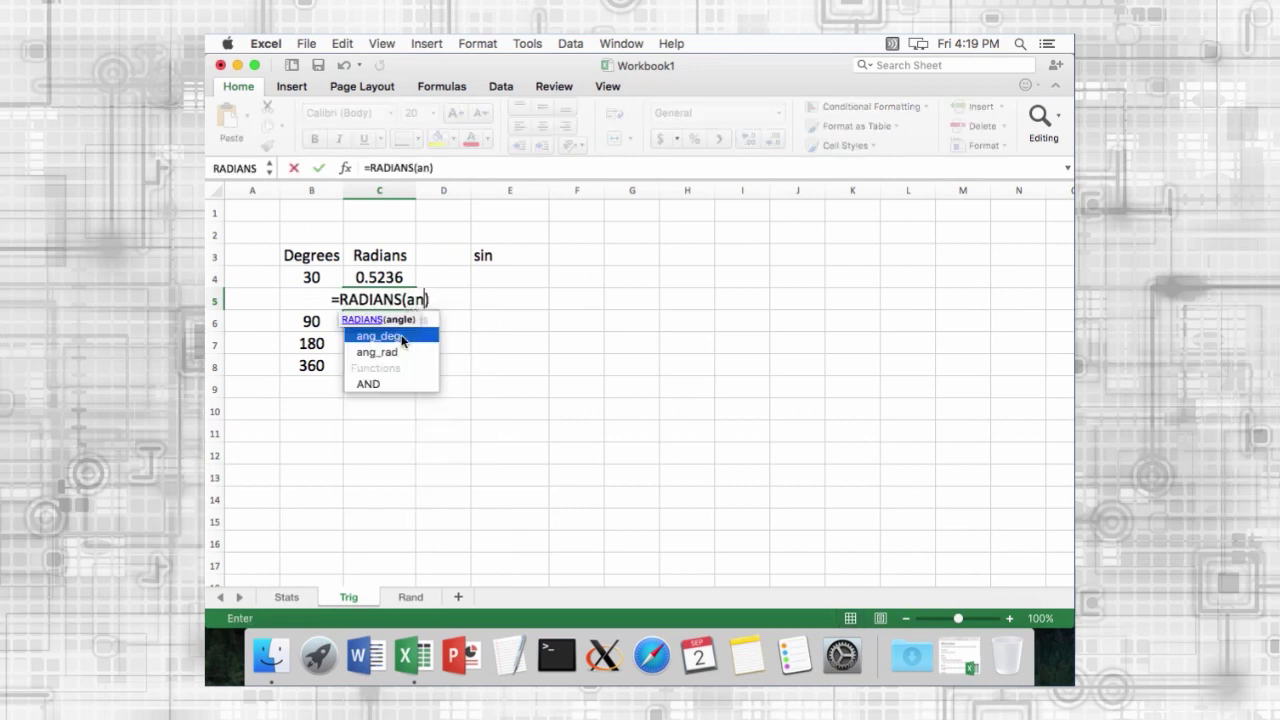
type("g")
double_click(403, 337)
key("Return")
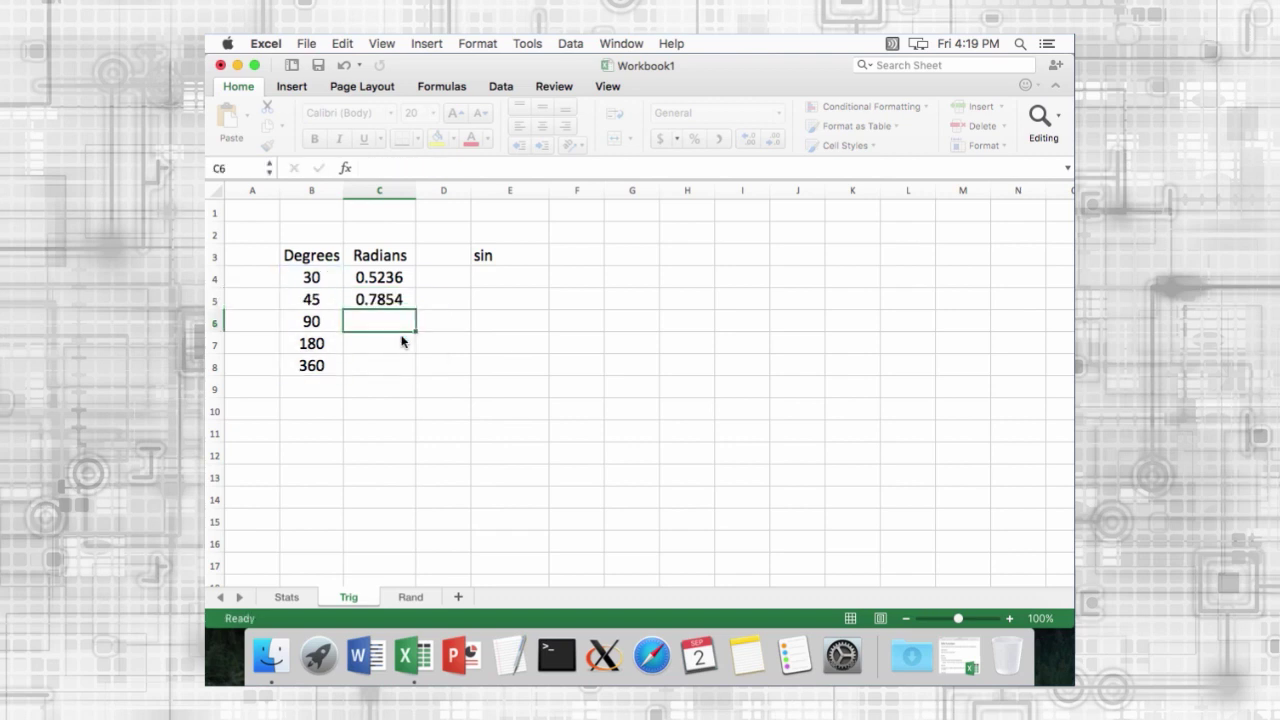
Inspect C4's PI()-based formula, then fill the radians formula down to C8
left_click(408, 298)
left_click(408, 278)
double_click(395, 277)
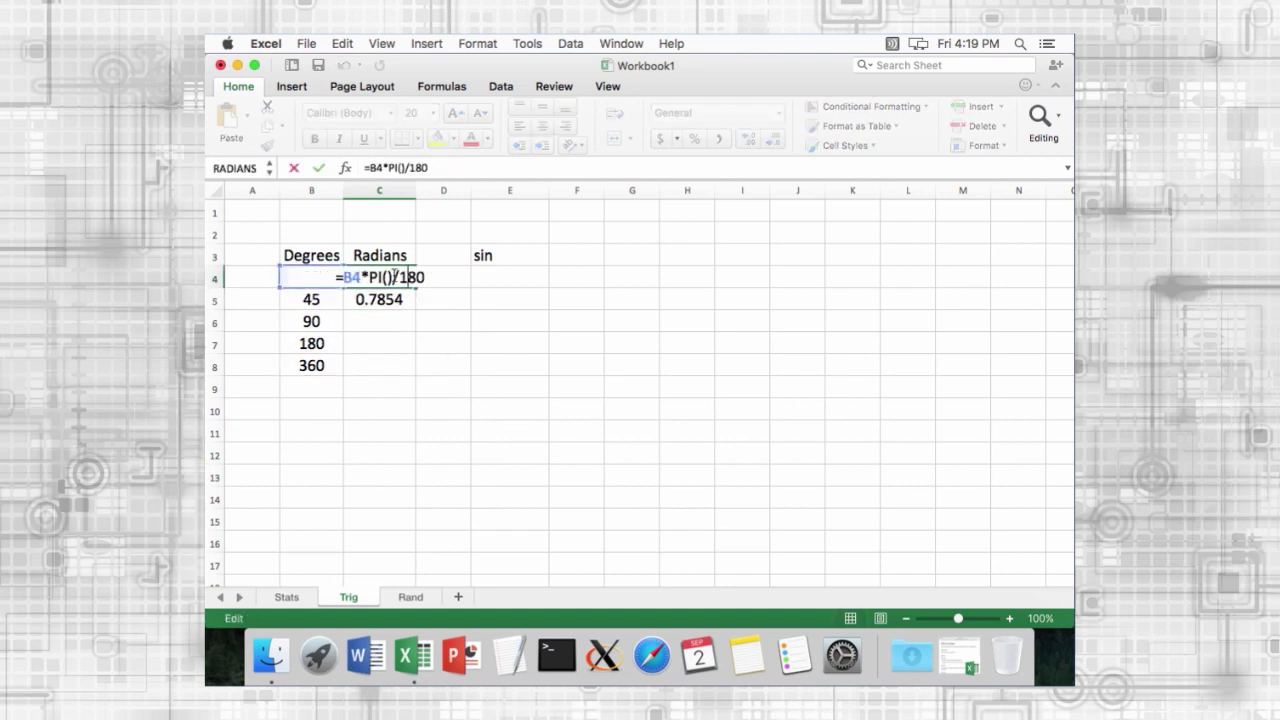
left_click_drag(395, 277, 368, 277)
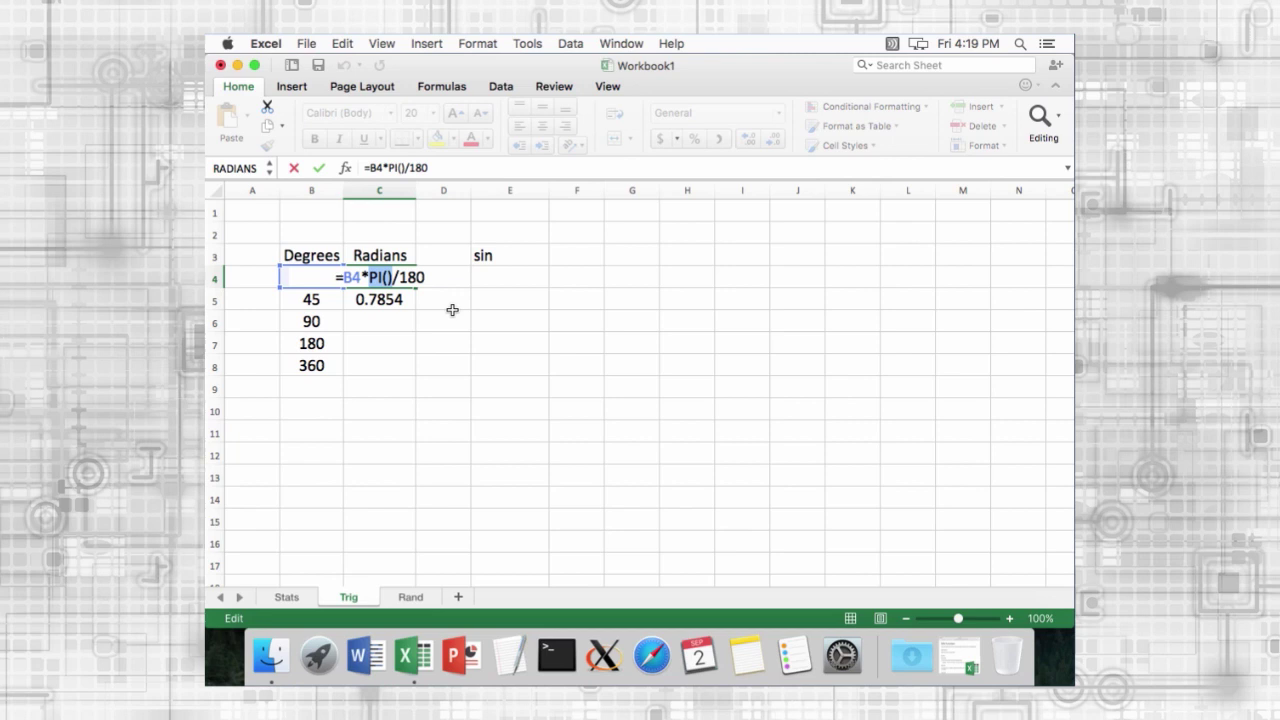
key("Return")
left_click_drag(414, 308, 414, 366)
Enter =SIN(ang_rad) in E4 and fill it down to E8
left_click(497, 284)
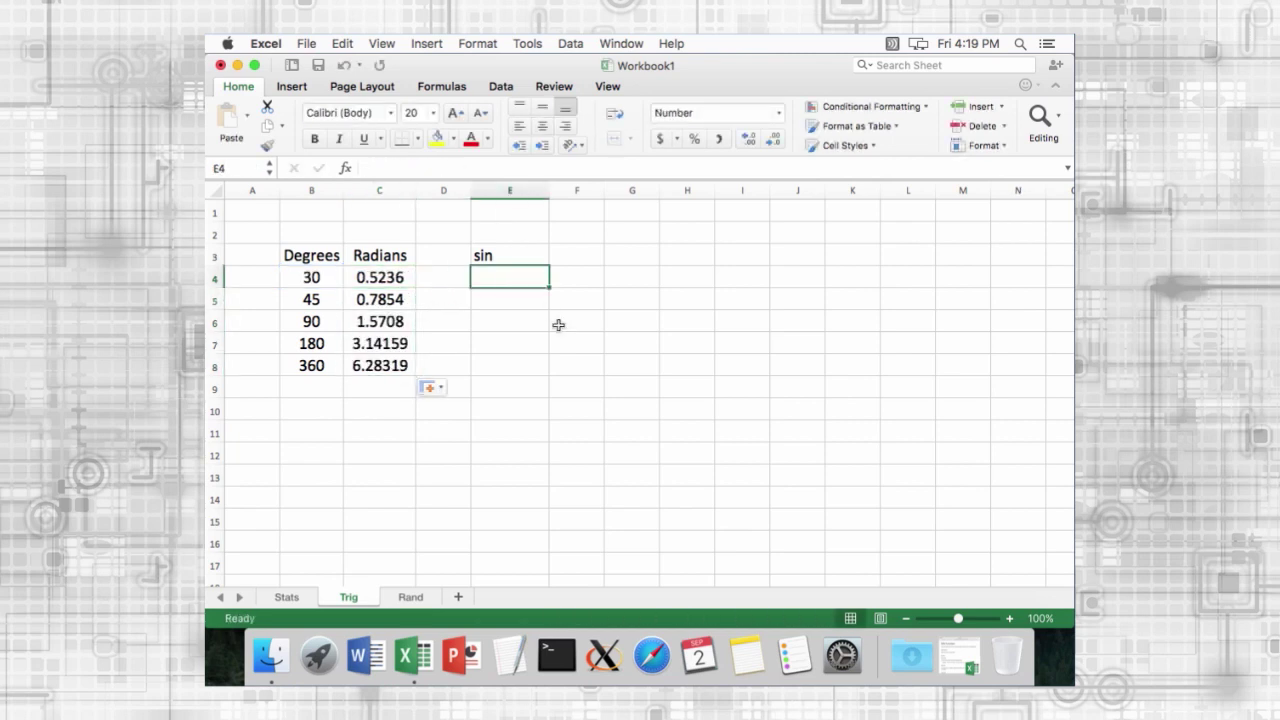
type("=sin")
key("Tab")
type("ang")
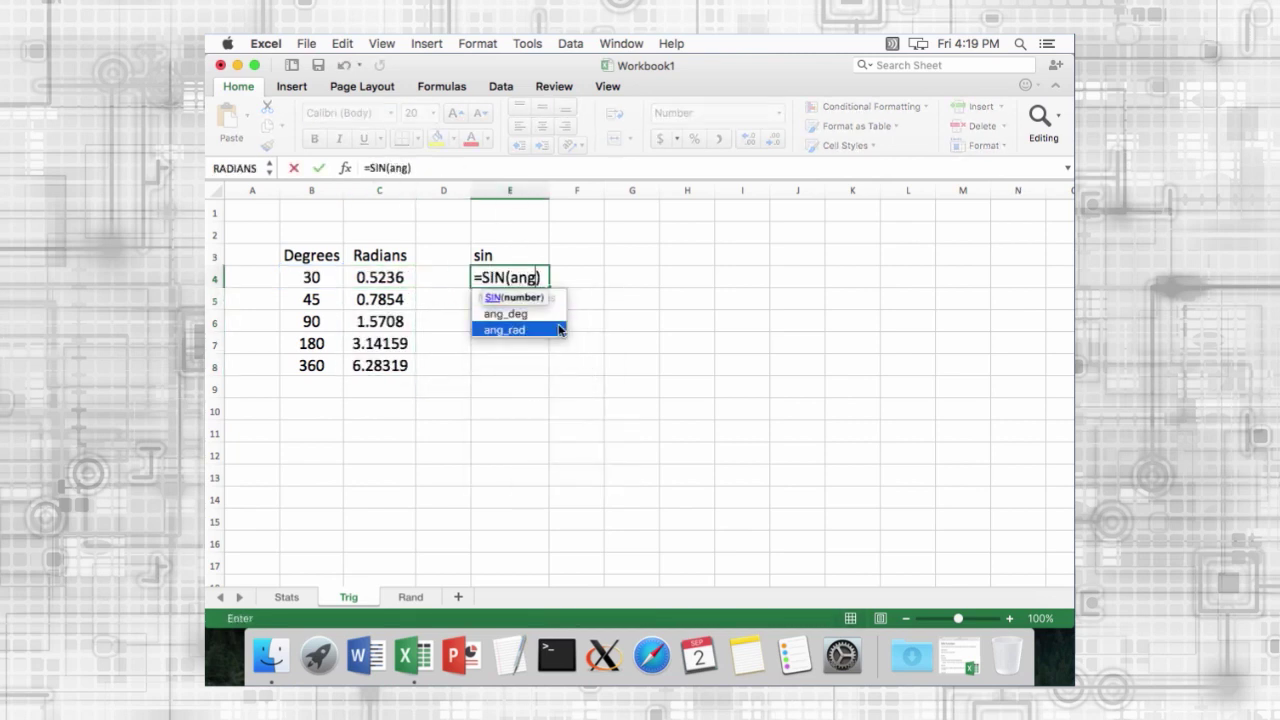
double_click(560, 330)
key("Return")
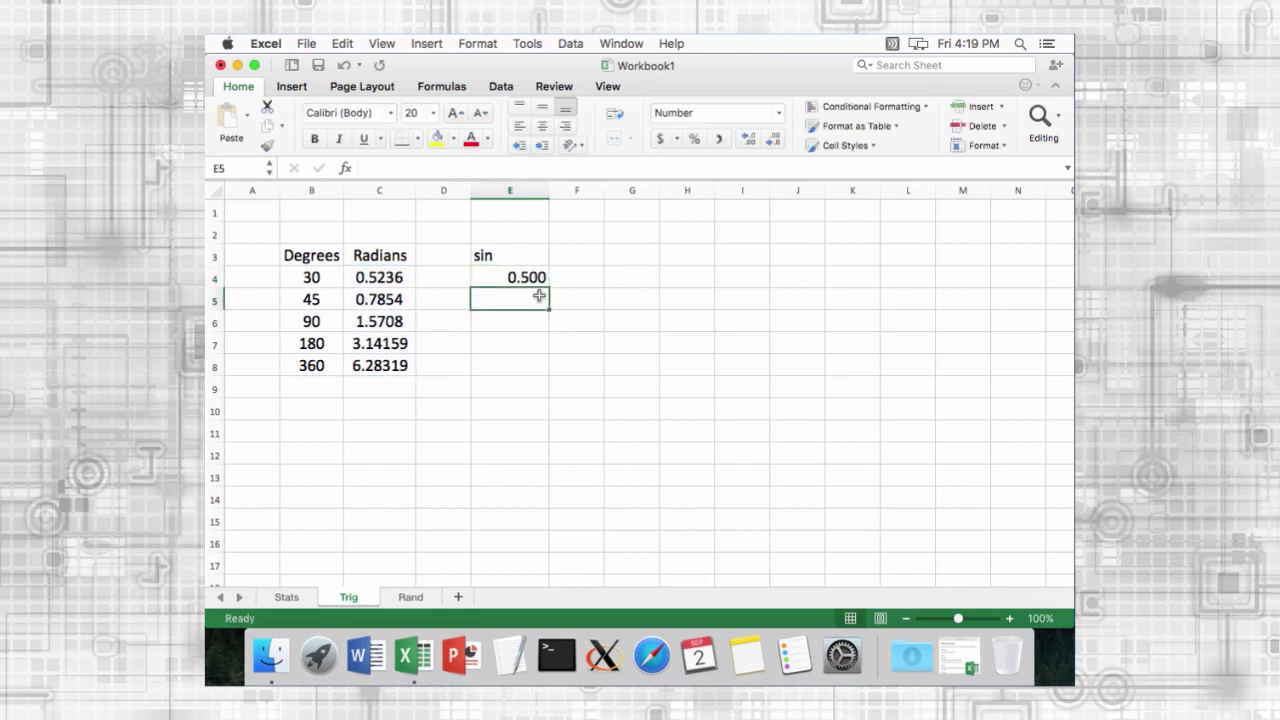
left_click(540, 282)
left_click_drag(547, 288, 545, 372)
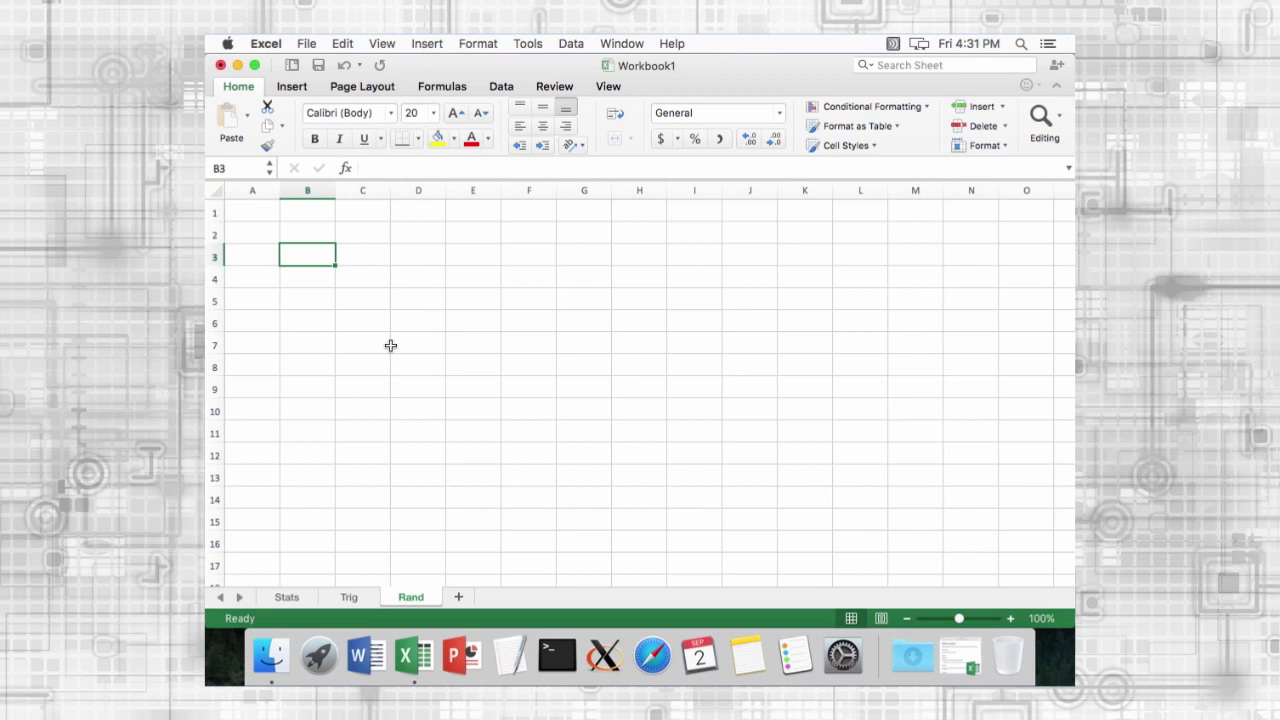
Enter =RAND() in B3 and fill it down through B10
type("=rand")
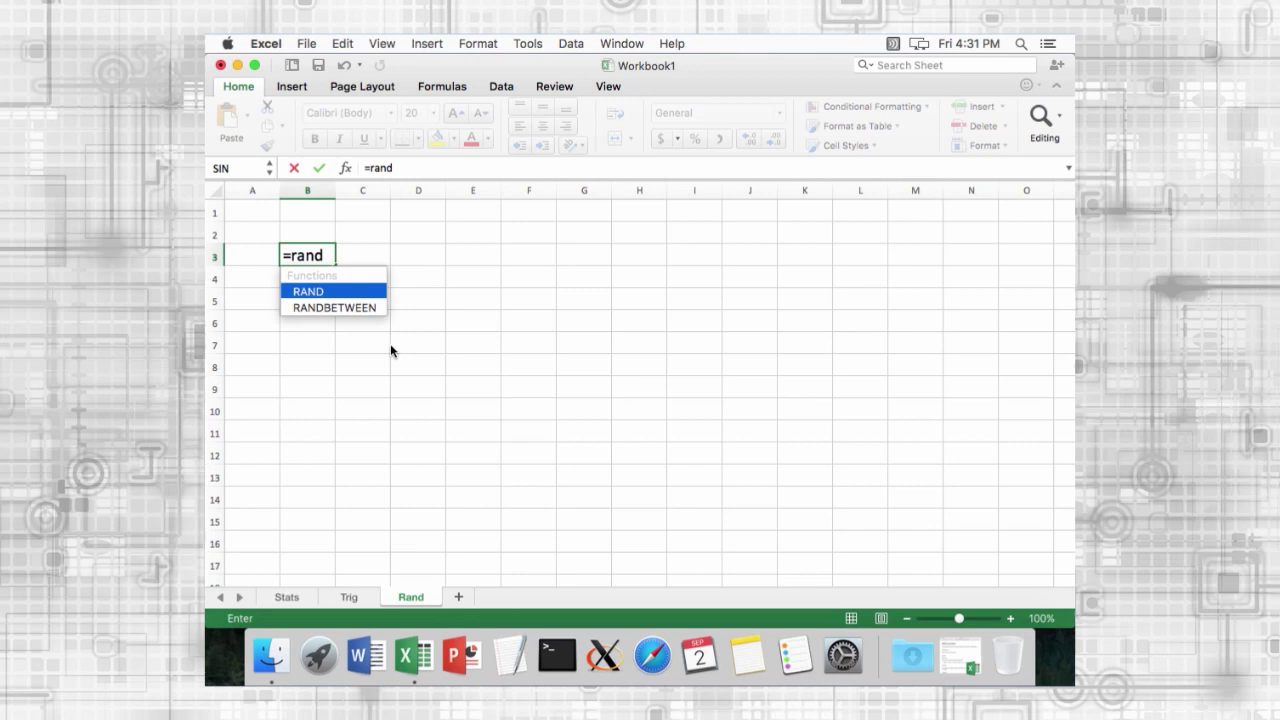
key("Tab")
type(")")
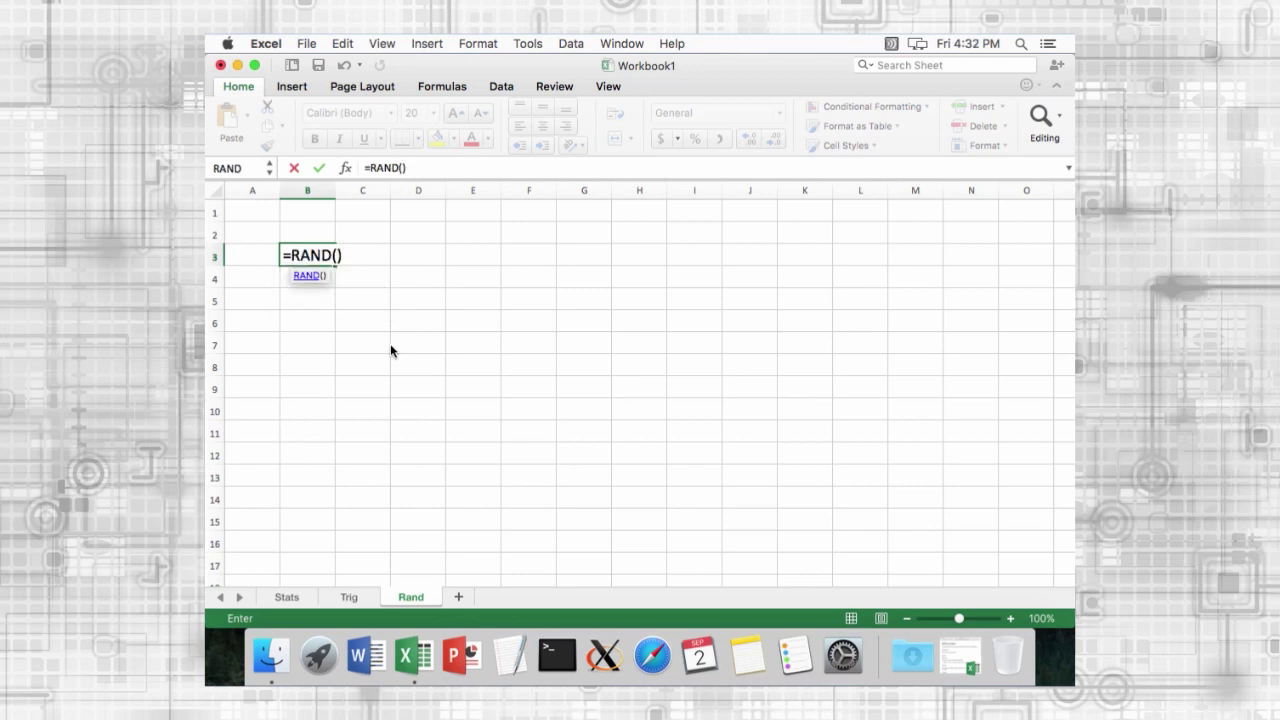
key("Return")
left_click(323, 256)
left_click_drag(335, 266, 320, 419)
Enter =RANDBETWEEN(2,50) in D3 and copy it down the column
left_click(409, 257)
type("=")
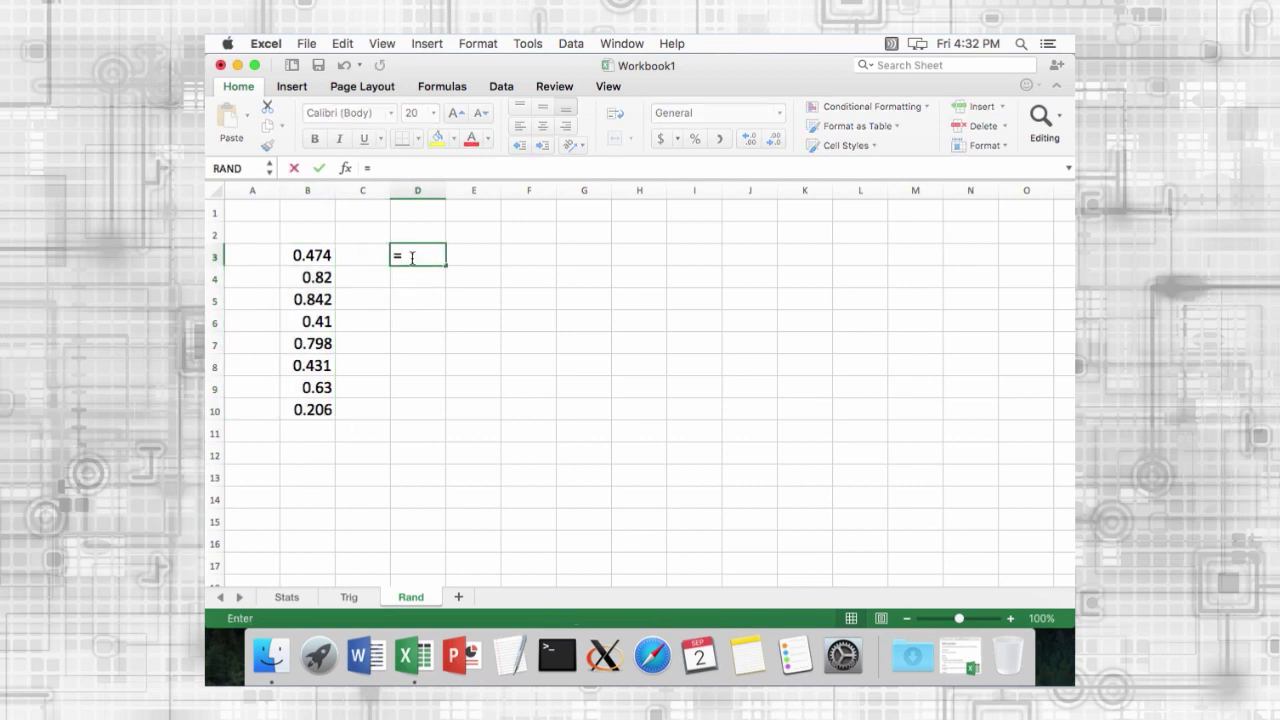
type("randb")
key("Tab")
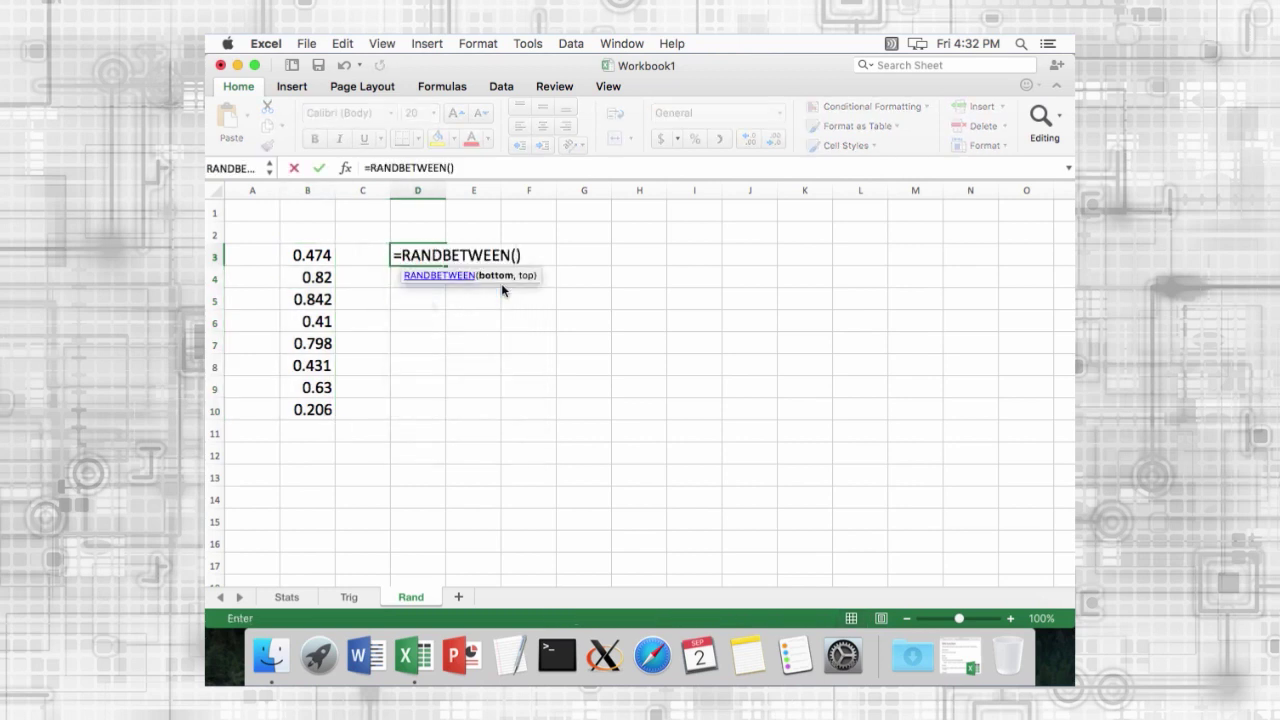
type("2,5")
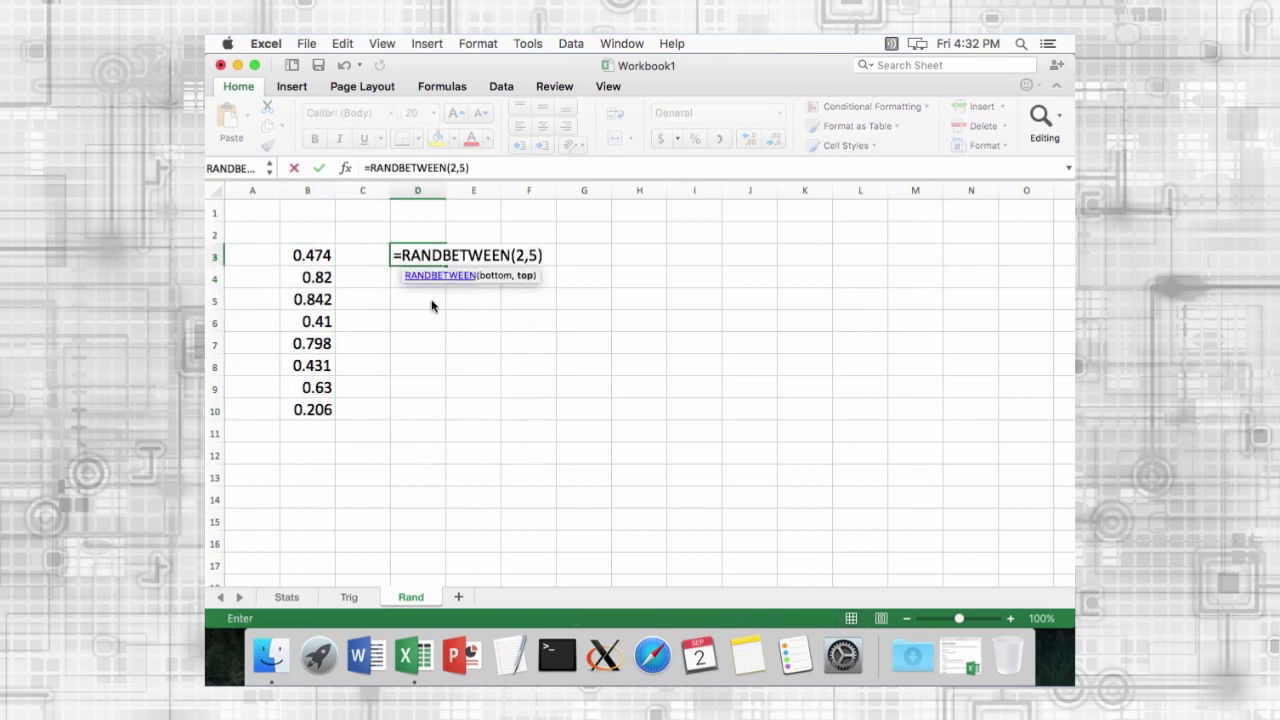
type("0")
key("Return")
key("Up")
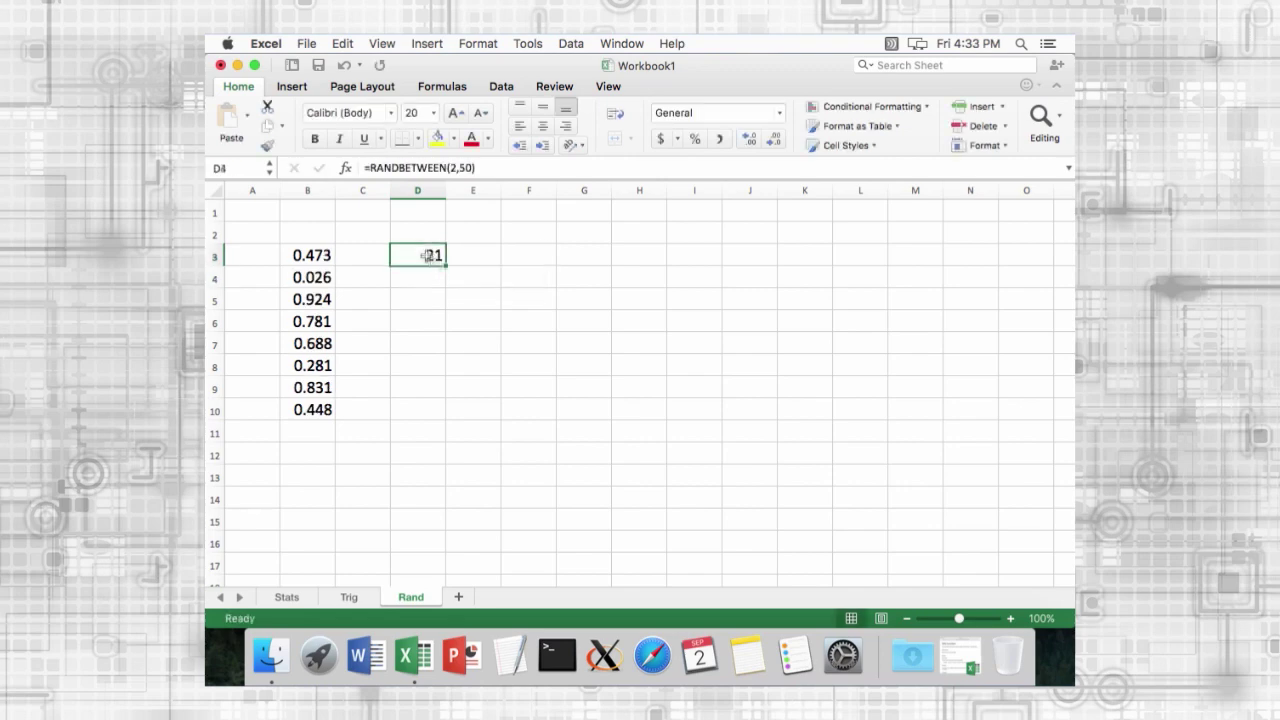
left_click_drag(446, 265, 447, 420)
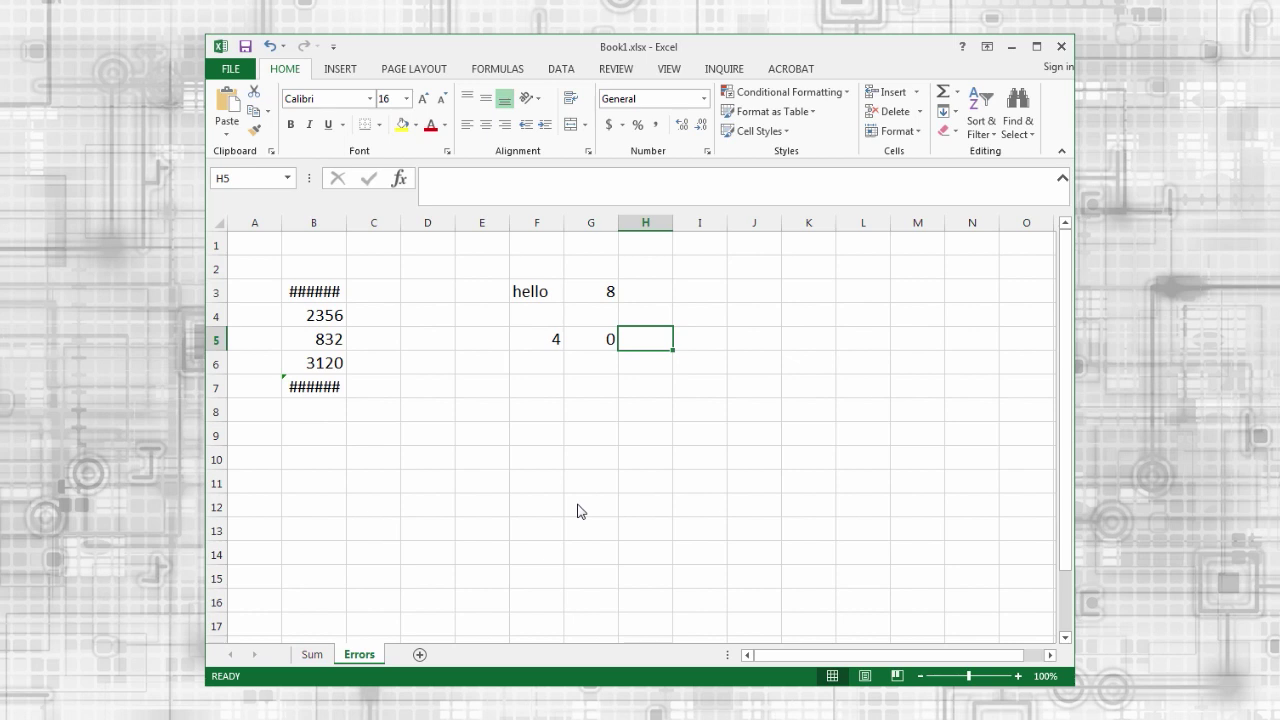
Auto-fit column B to show 10000000, and correct B7's =sm to =sum(B3:B6), giving 10006308
left_click(333, 292)
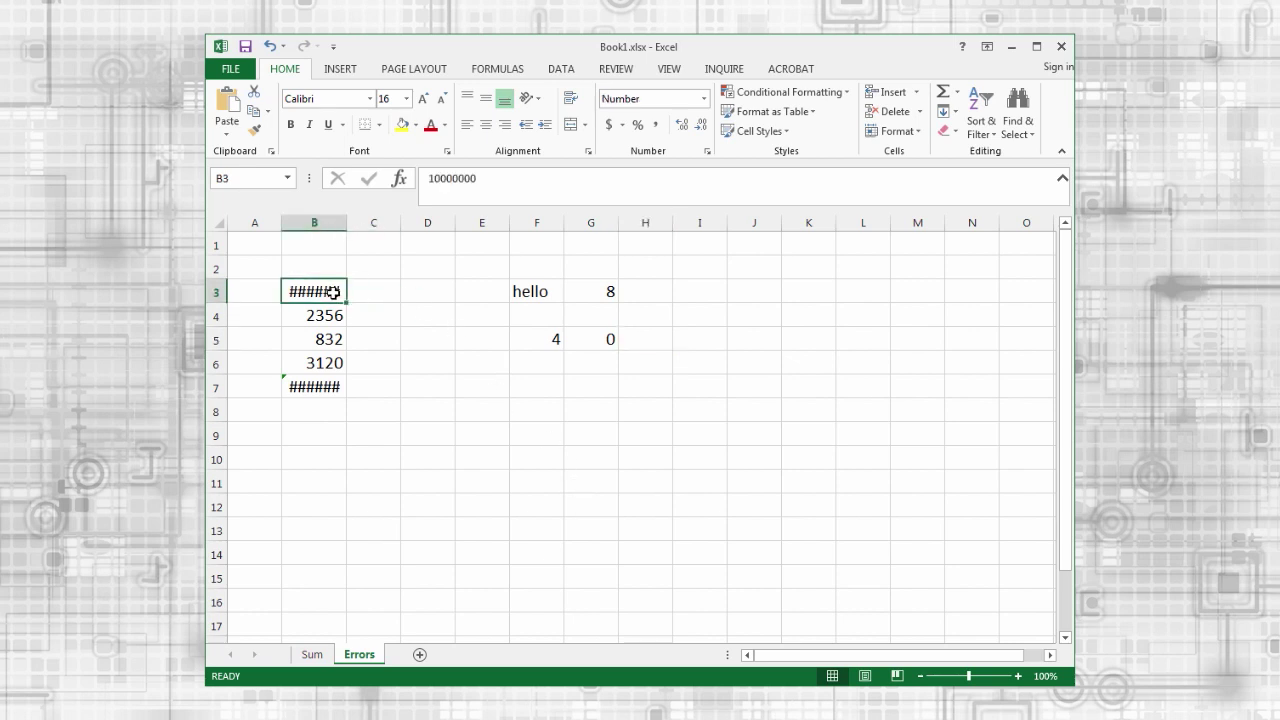
double_click(346, 224)
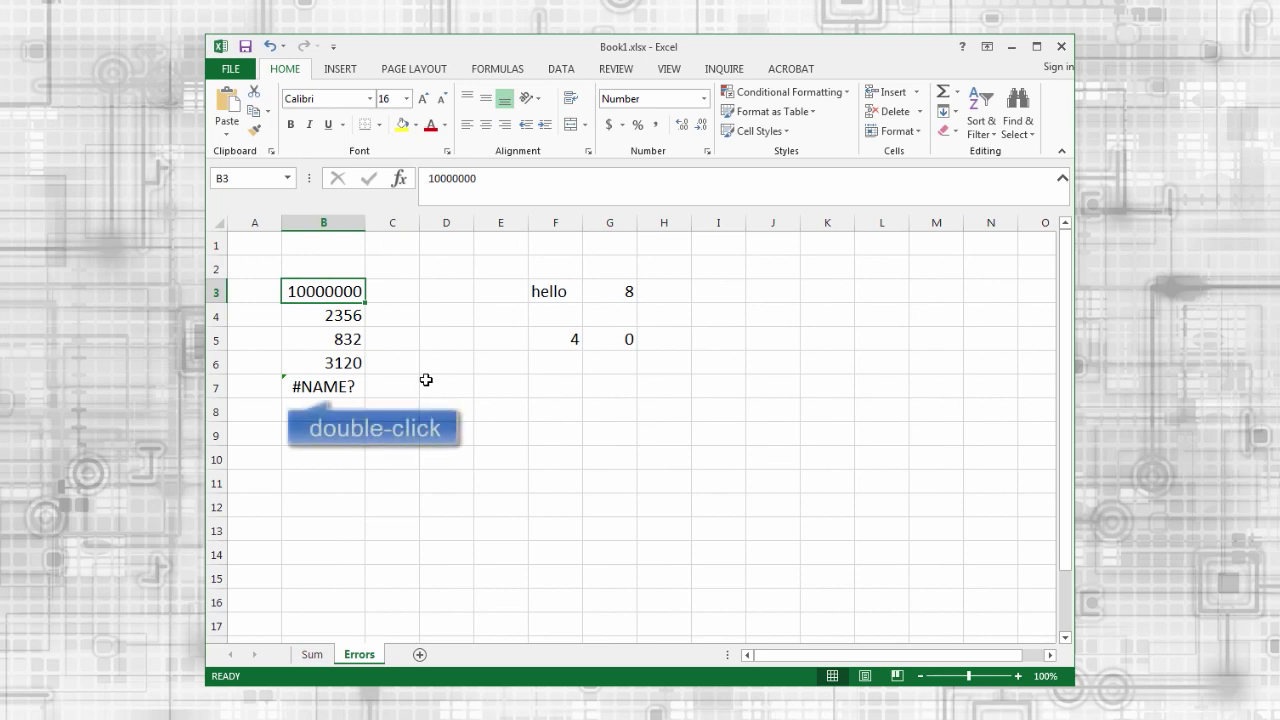
double_click(338, 387)
left_click(300, 387)
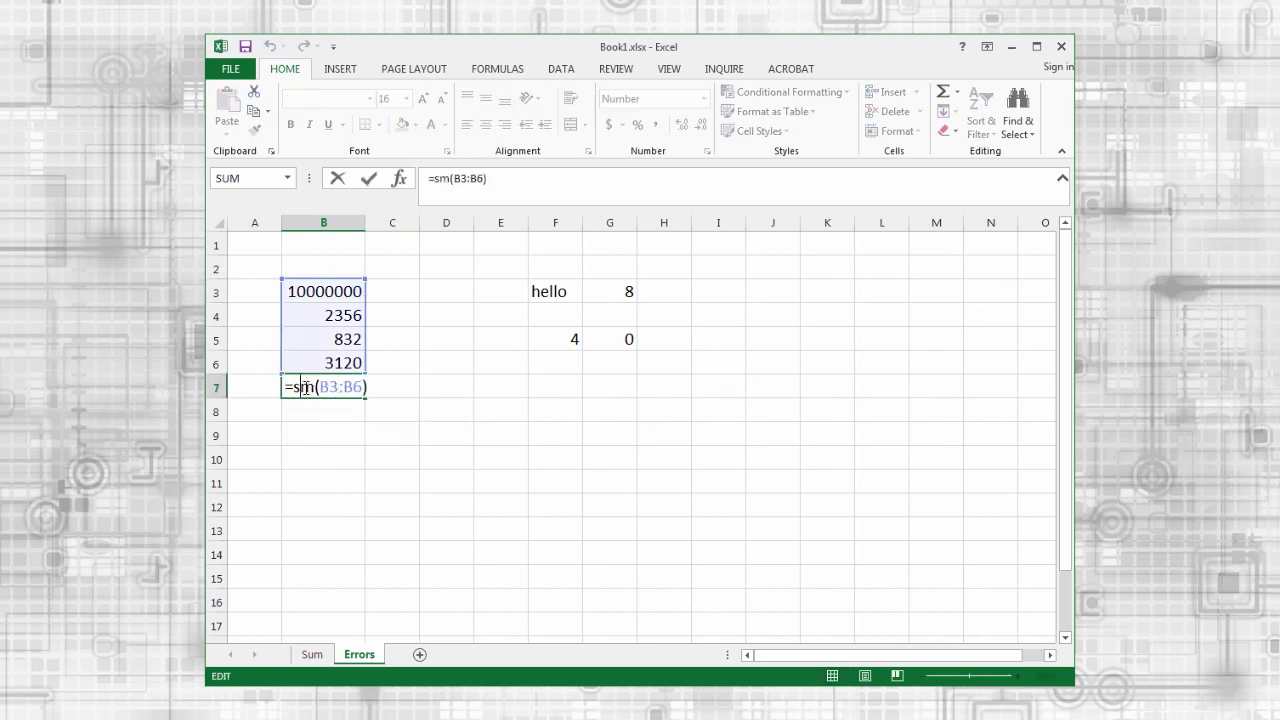
type("u")
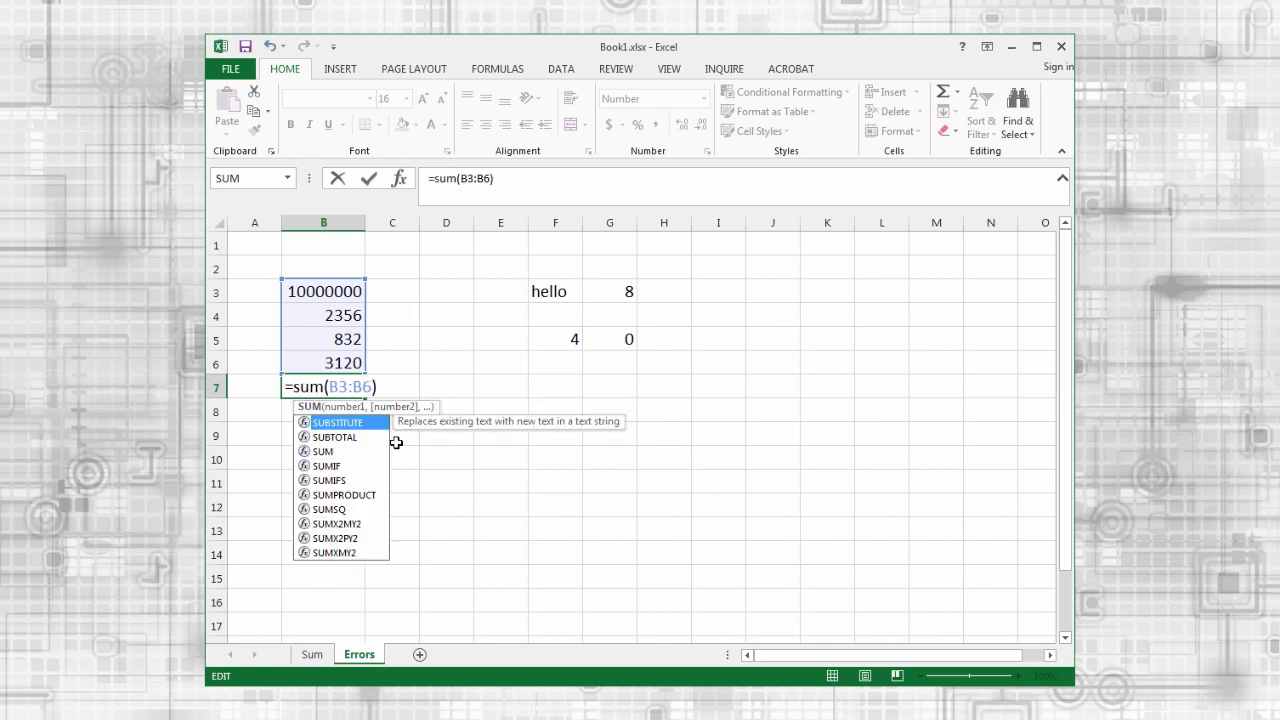
key("Return")
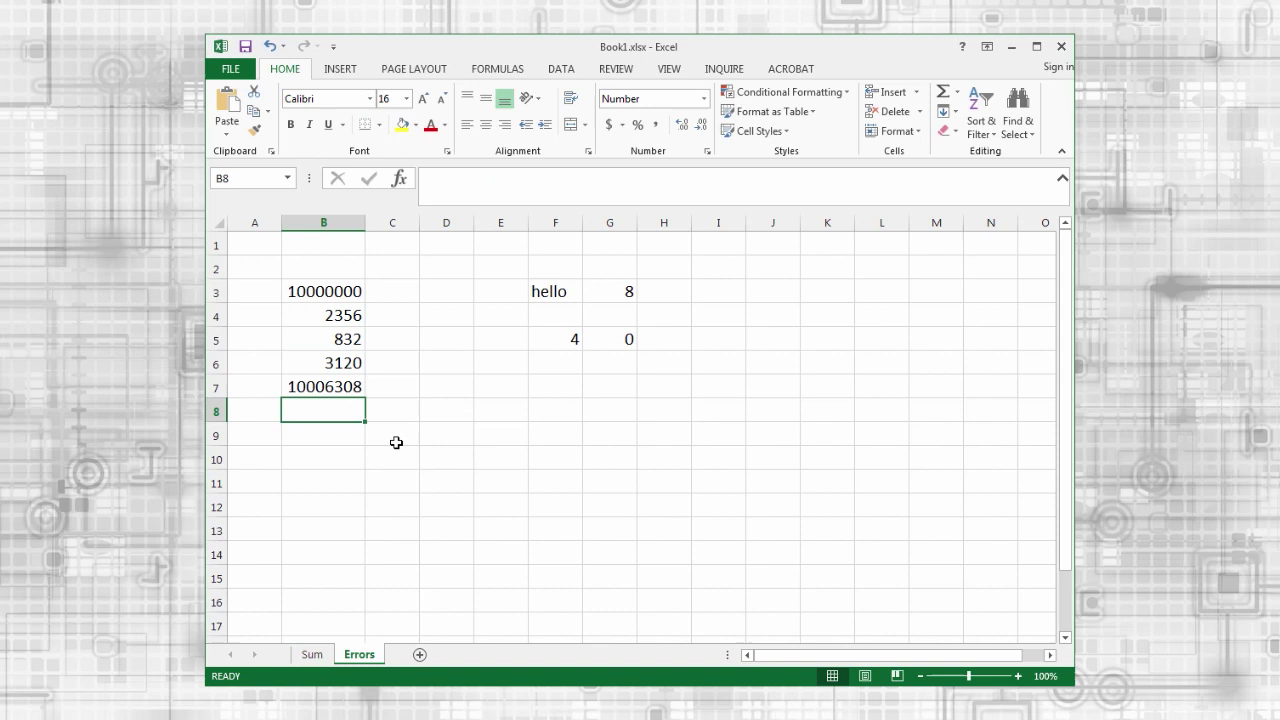
Enter =G3*F3 in H3, multiplying 8 by 'hello' to produce #VALUE!
left_click(664, 294)
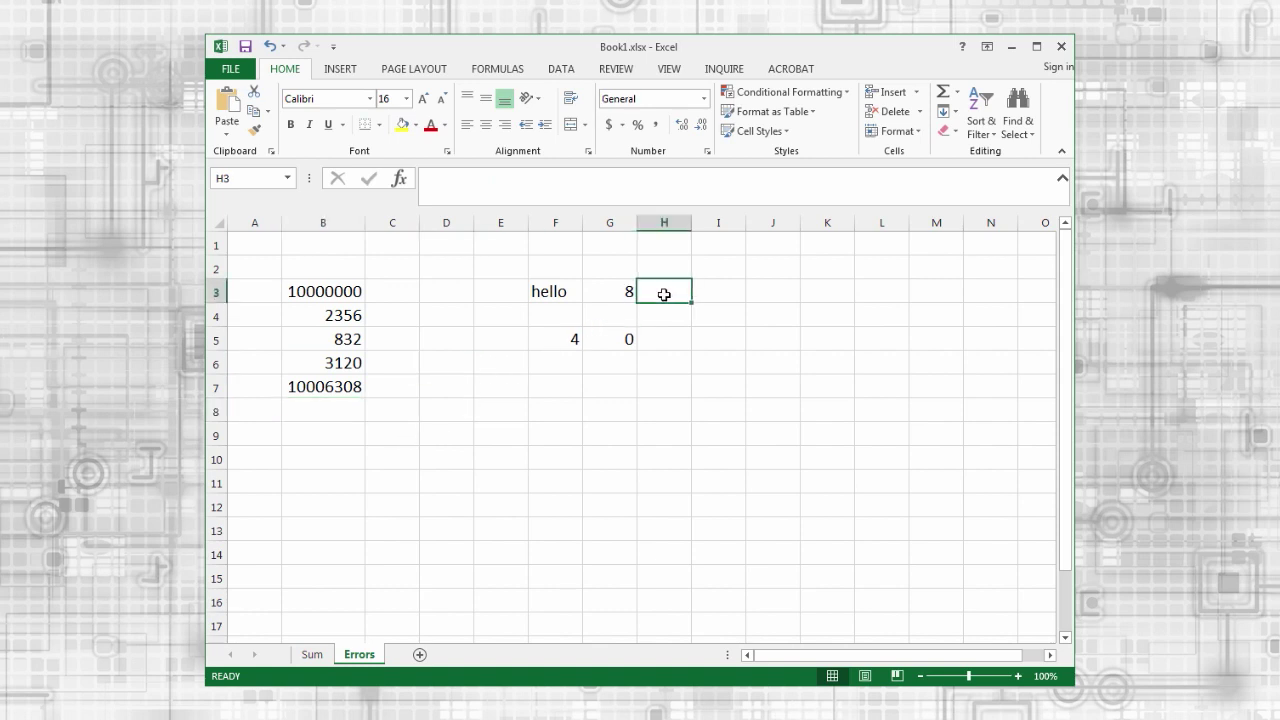
type("=")
left_click(594, 290)
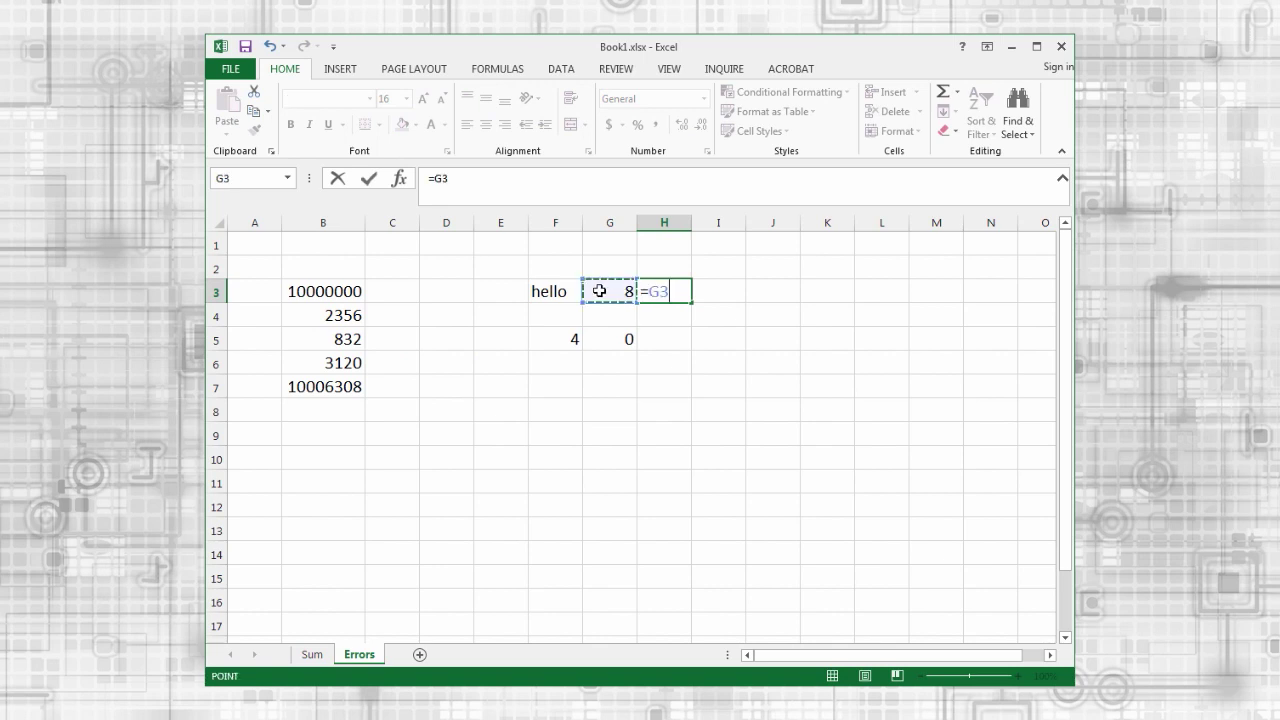
type("*")
left_click(558, 291)
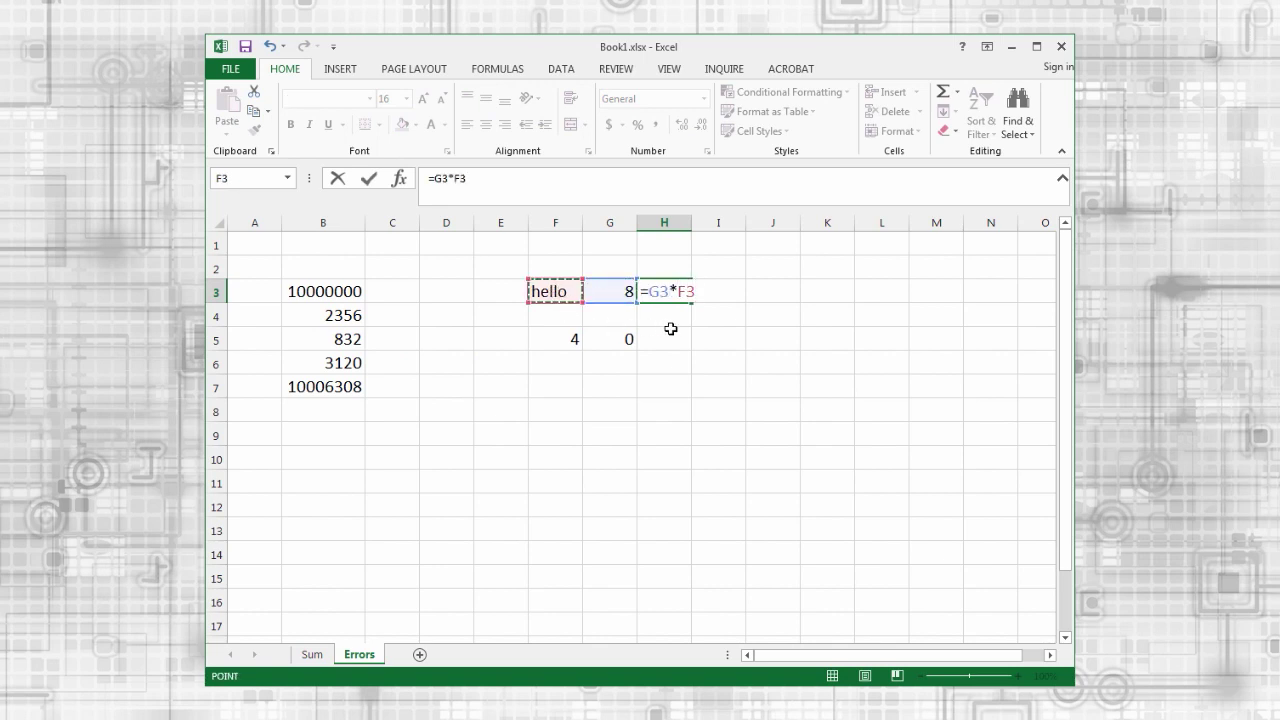
key("Return")
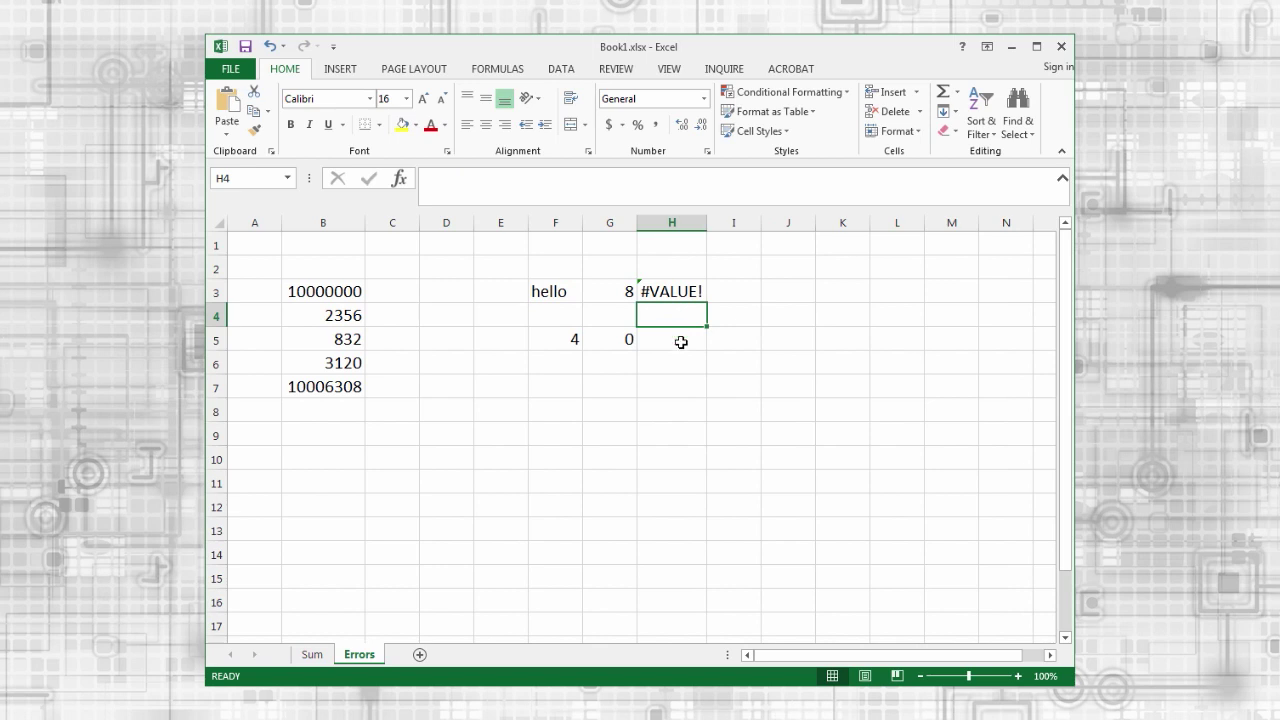
Enter =F5/G5 in H5, dividing 4 by 0 to produce #DIV/0!
left_click(681, 342)
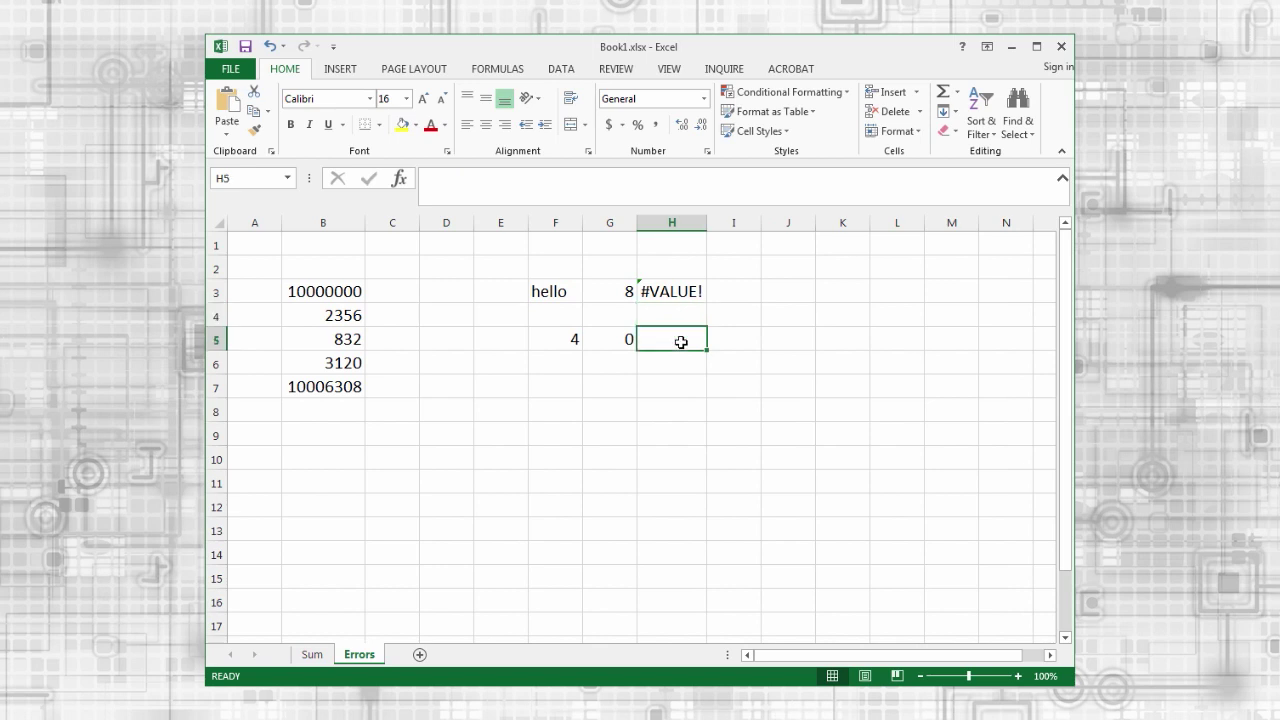
type("=")
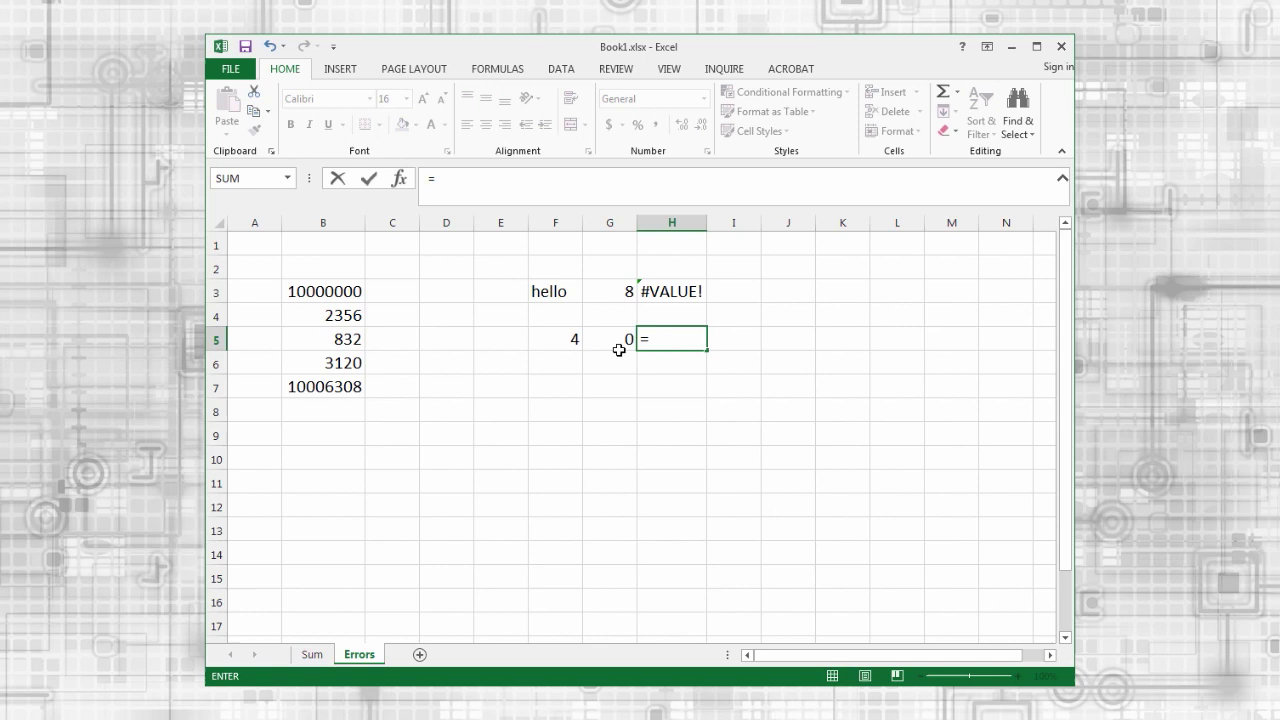
left_click(572, 342)
type("/")
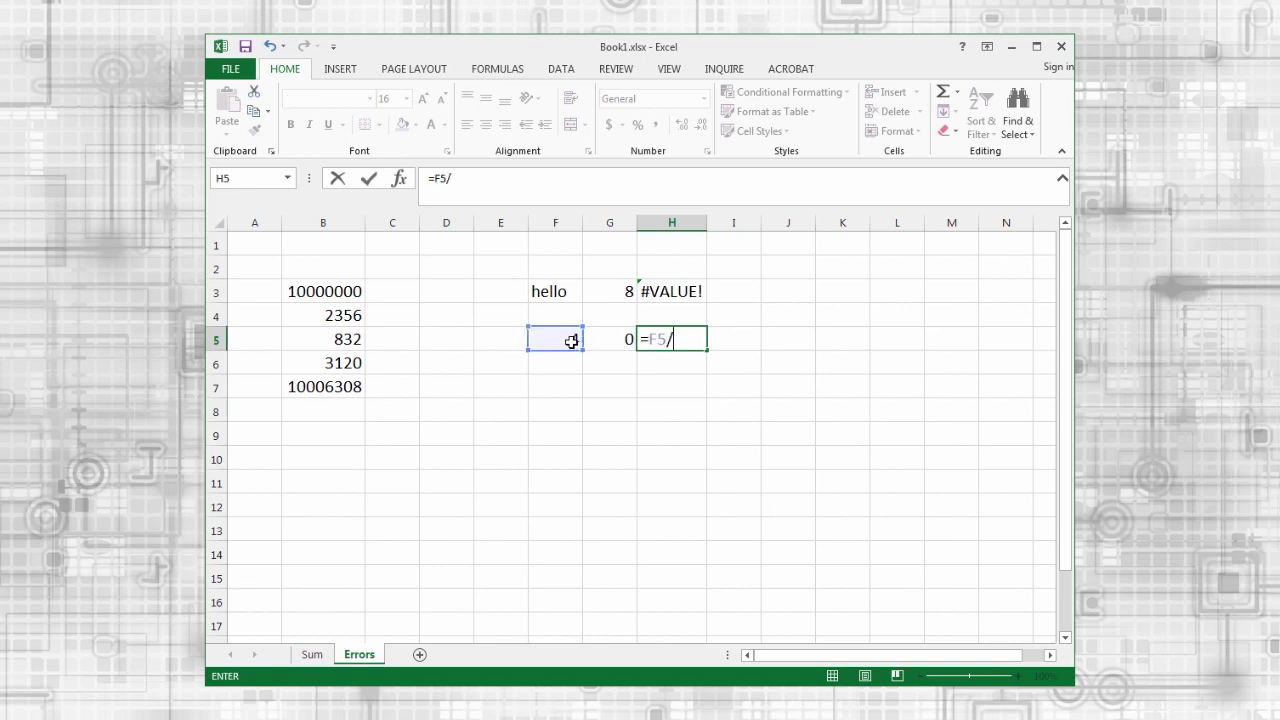
left_click(603, 342)
key("Return")
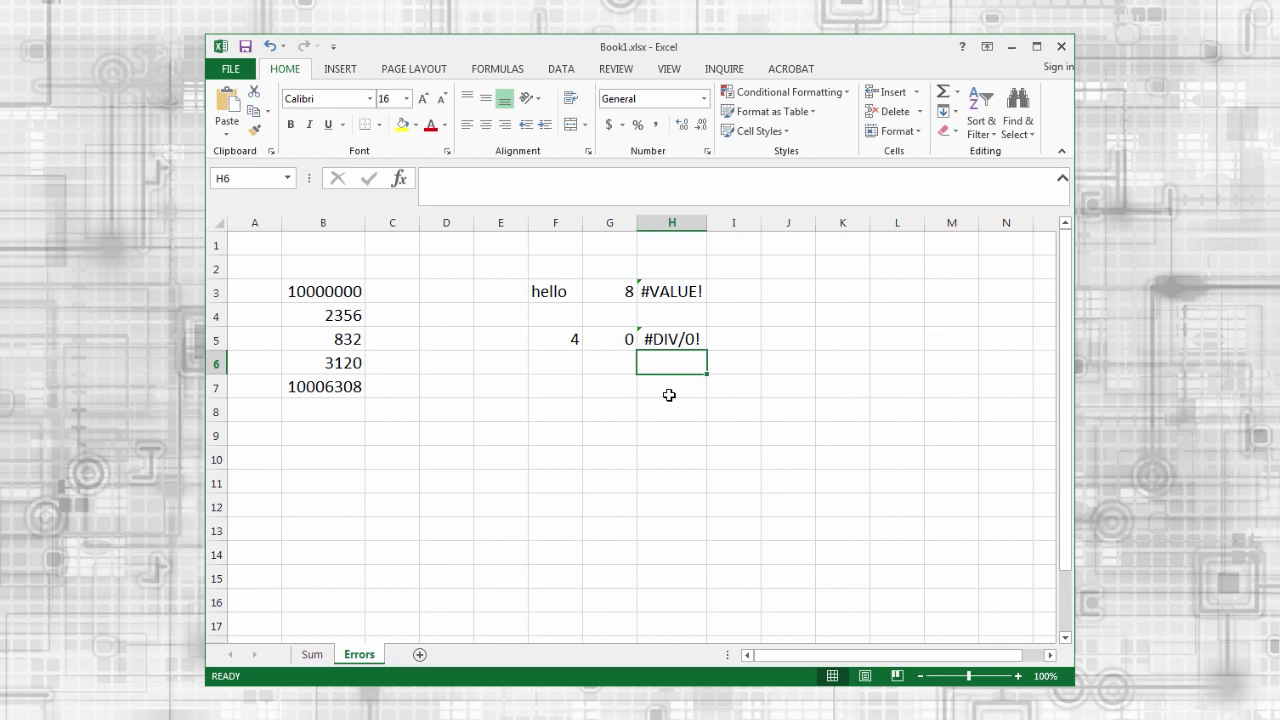
Delete column F with Ctrl+minus so the shifted formulas in G3 and G5 show #REF!
right_click(556, 221)
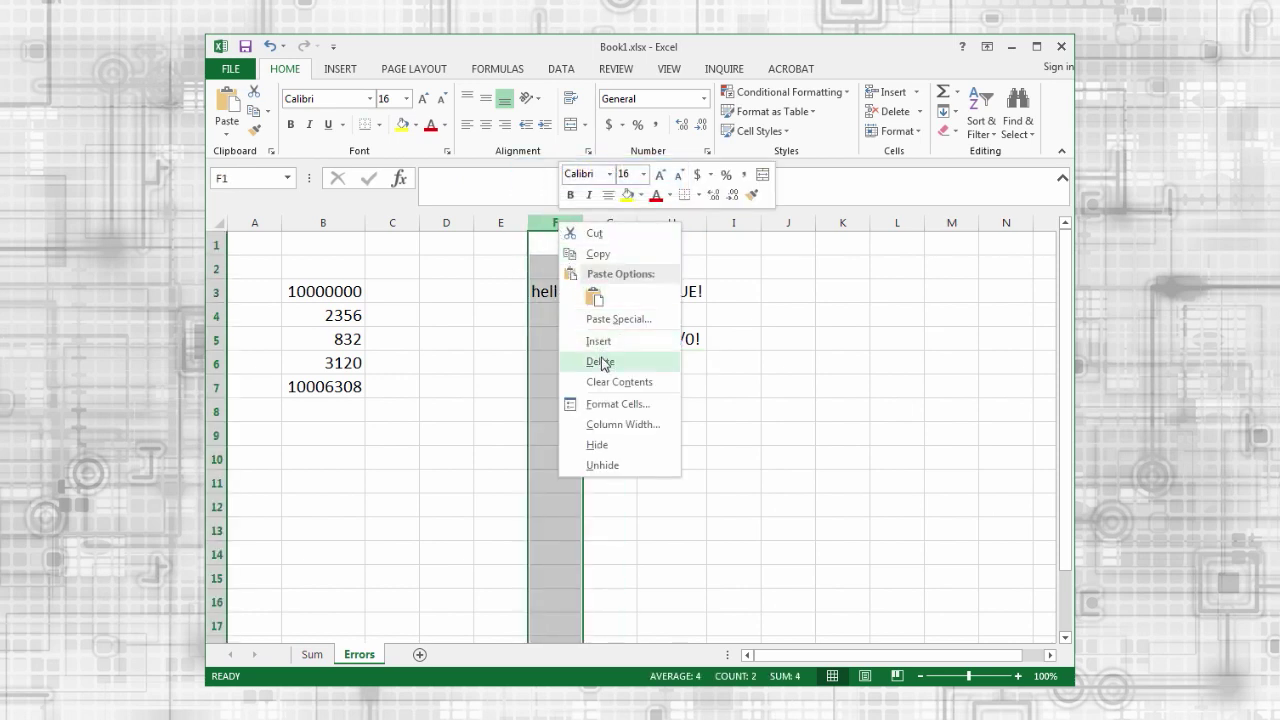
key("Escape")
key("ctrl+minus")
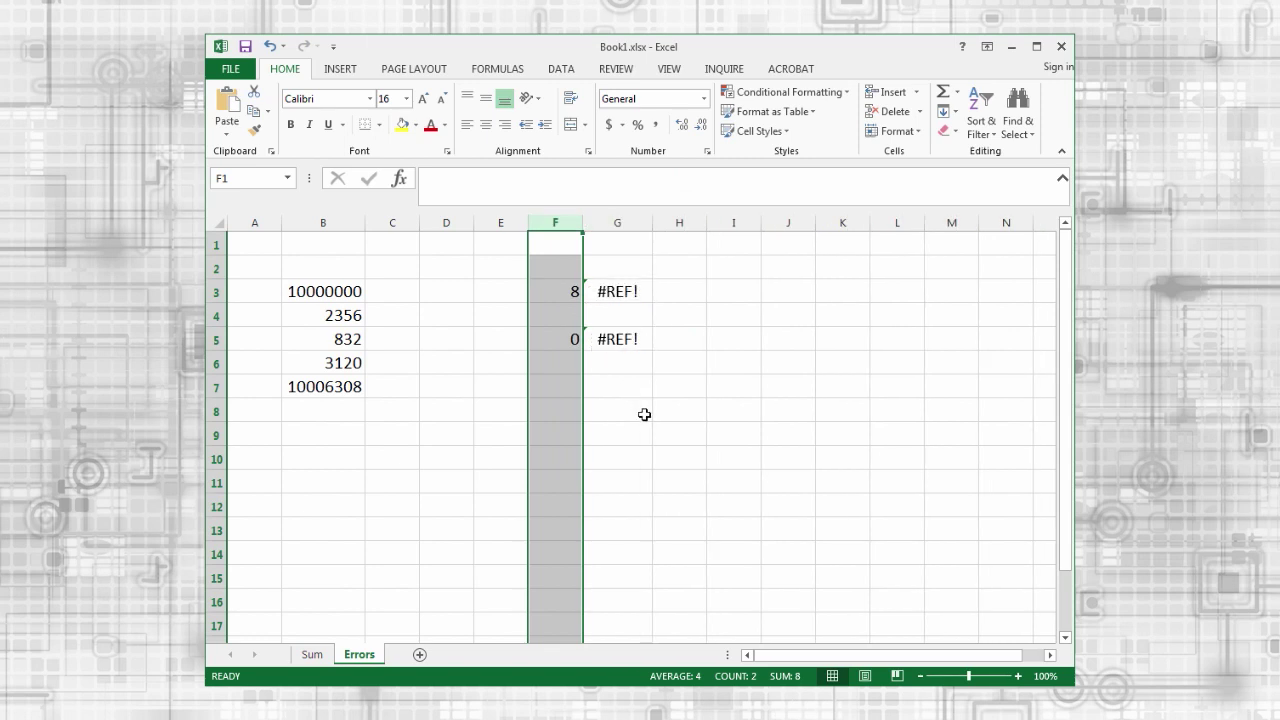